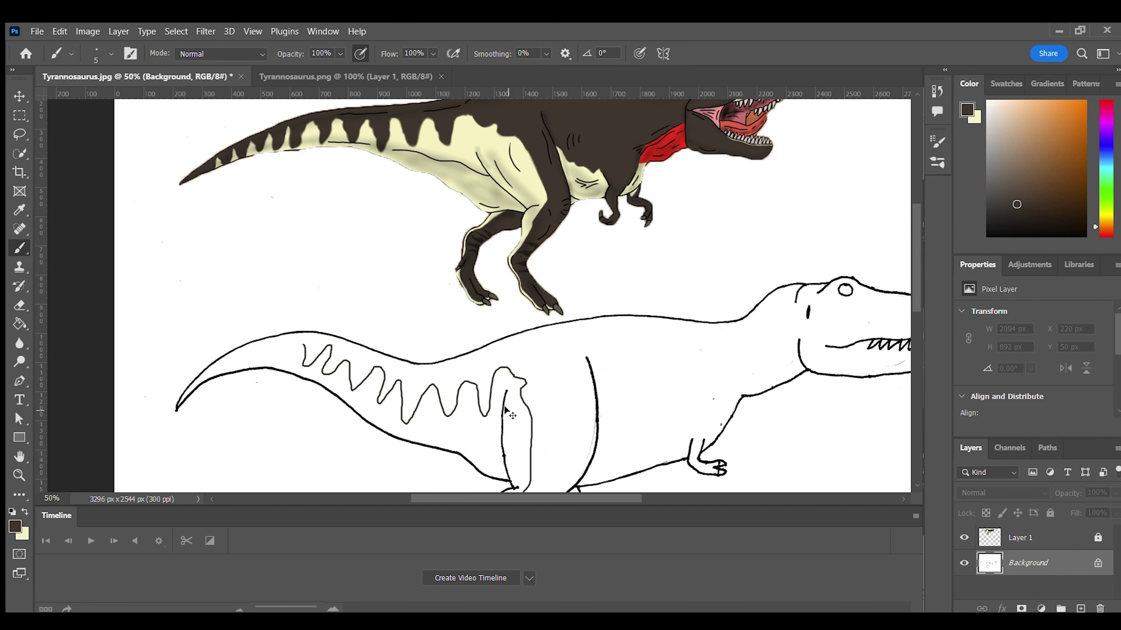
- Extend the dark brown zigzag stripe outline along the line-art dinosaur's tail towards its tip with the Brush
{"action": "key", "text": "ctrl+plus"}
{"action": "key", "text": "ctrl+plus"}
{"action": "key", "text": "ctrl+plus"}
{"action": "scroll", "coordinate": [508, 408], "scroll_direction": "down", "scroll_amount": 5}
{"action": "scroll", "coordinate": [503, 411], "scroll_direction": "left", "scroll_amount": 10}
{"action": "scroll", "coordinate": [298, 300], "scroll_direction": "left", "scroll_amount": 1}
{"action": "mouse_move", "coordinate": [384, 235]}
{"action": "left_mouse_down"}
{"action": "mouse_move", "coordinate": [329, 316]}
{"action": "mouse_move", "coordinate": [276, 265]}
{"action": "mouse_move", "coordinate": [218, 257]}
{"action": "mouse_move", "coordinate": [178, 312]}
{"action": "mouse_move", "coordinate": [150, 292]}
{"action": "left_mouse_up"}
{"action": "scroll", "coordinate": [181, 273], "scroll_direction": "up", "scroll_amount": 10}
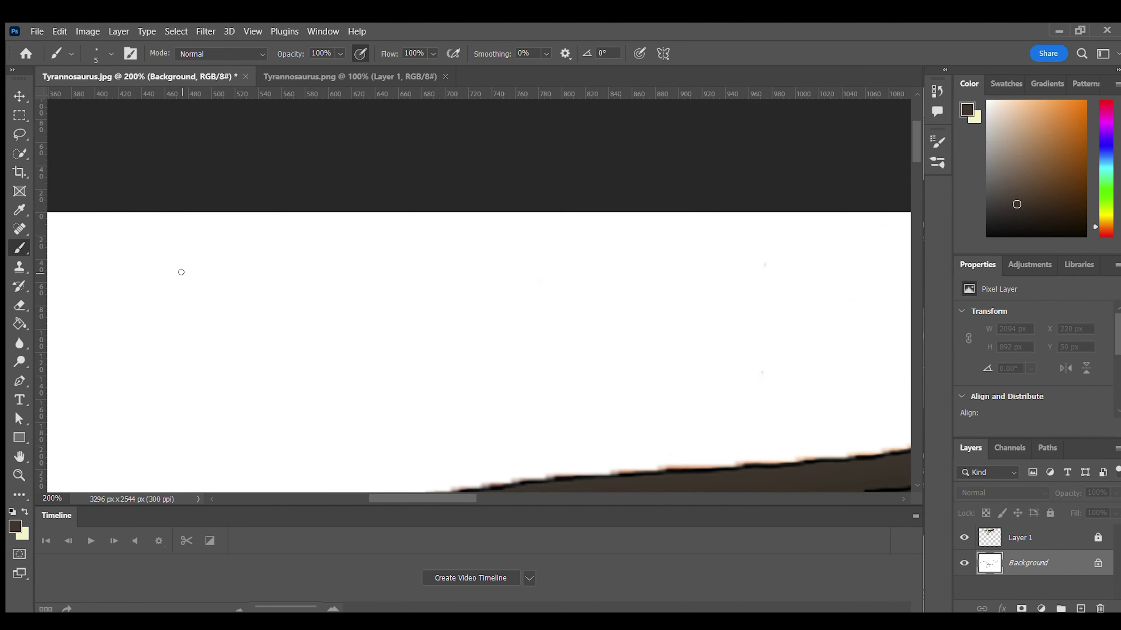
{"action": "scroll", "coordinate": [192, 274], "scroll_direction": "down", "scroll_amount": 6}
{"action": "scroll", "coordinate": [203, 276], "scroll_direction": "left", "scroll_amount": 3}
{"action": "scroll", "coordinate": [205, 280], "scroll_direction": "up", "scroll_amount": 2}
{"action": "scroll", "coordinate": [206, 290], "scroll_direction": "down", "scroll_amount": 12}
{"action": "scroll", "coordinate": [209, 293], "scroll_direction": "up", "scroll_amount": 4}
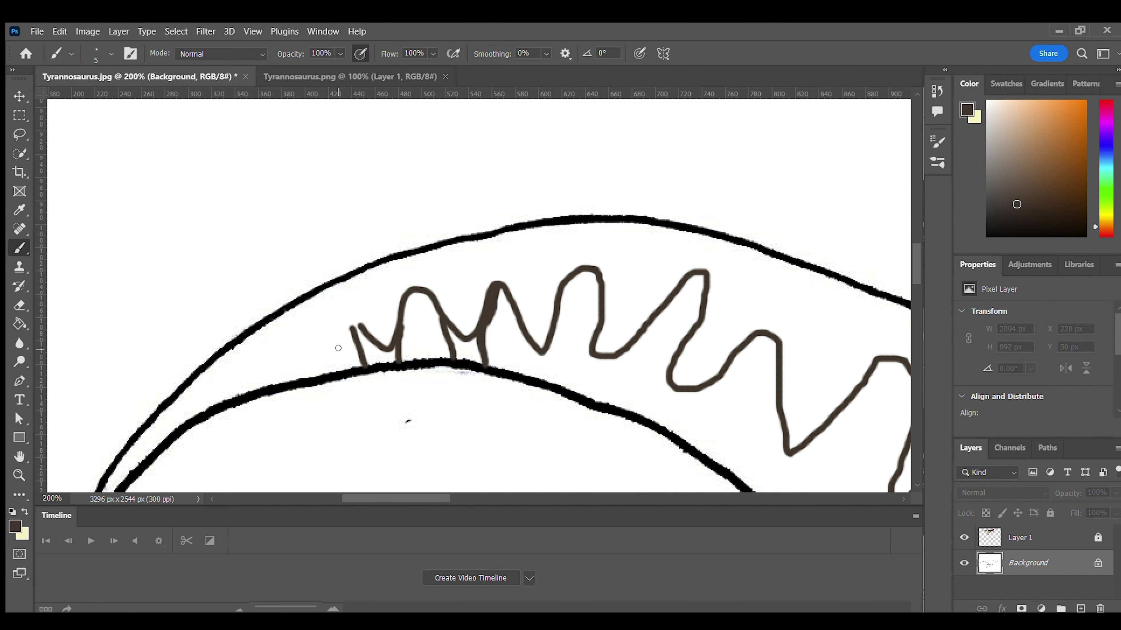
- Draw the last zigzag stripe near the tail tip down to the tail's lower outline in dark brown
{"action": "scroll", "coordinate": [337, 348], "scroll_direction": "up", "scroll_amount": 3}
{"action": "scroll", "coordinate": [337, 343], "scroll_direction": "down", "scroll_amount": 4}
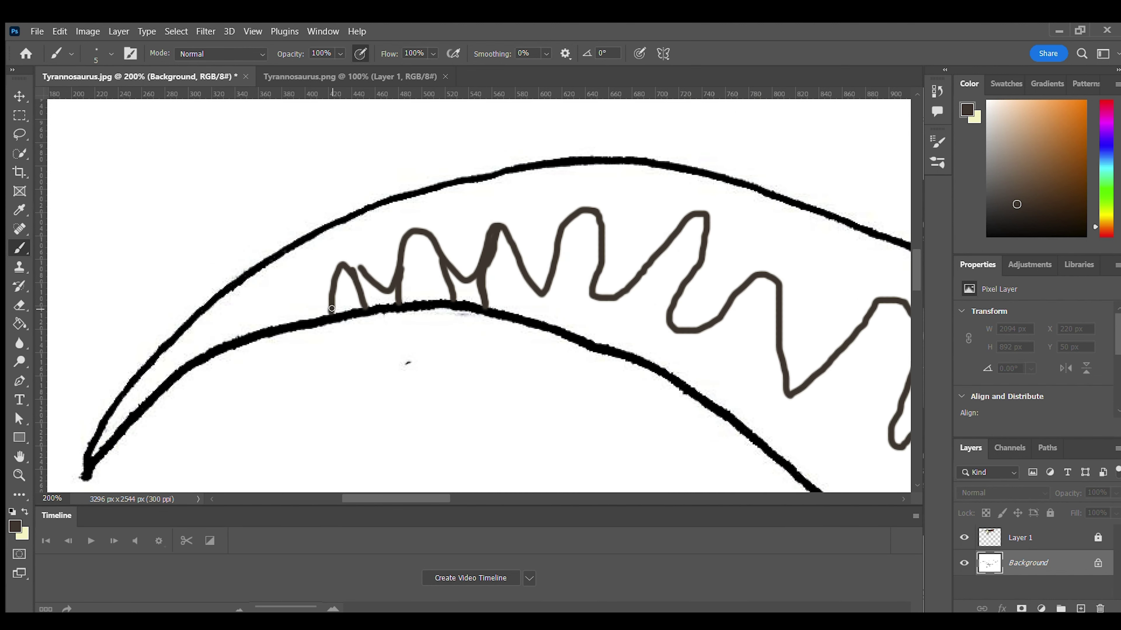
{"action": "scroll", "coordinate": [331, 309], "scroll_direction": "up", "scroll_amount": 3}
{"action": "scroll", "coordinate": [330, 310], "scroll_direction": "down", "scroll_amount": 3}
{"action": "scroll", "coordinate": [330, 310], "scroll_direction": "up", "scroll_amount": 3}
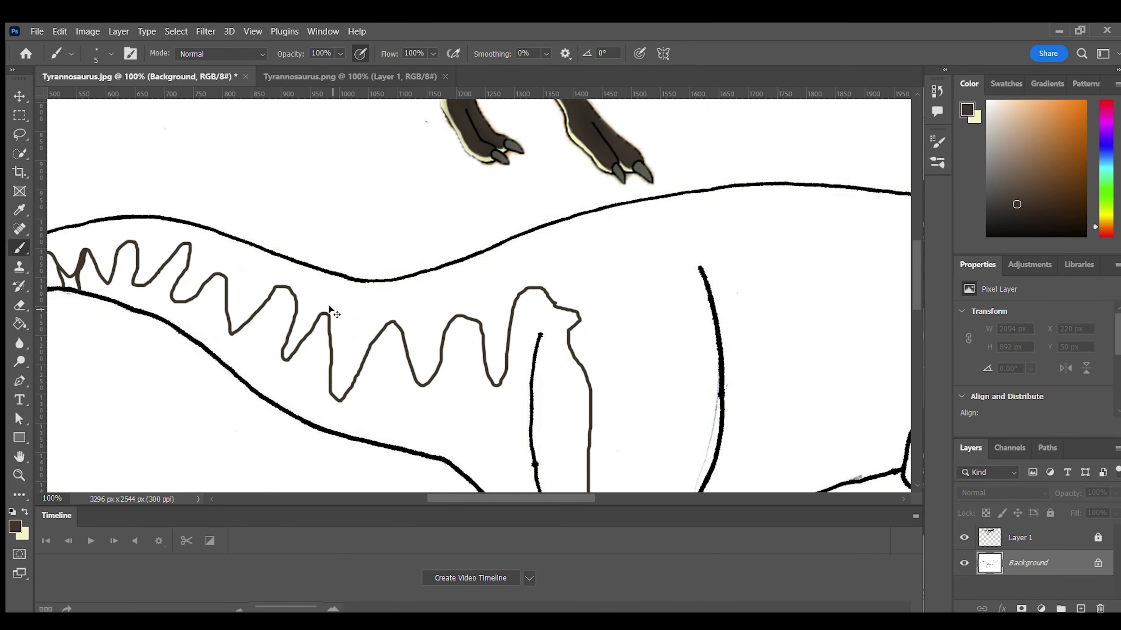
- Continue the dark brown colour boundary from the thigh down the back of the near leg
{"action": "scroll", "coordinate": [328, 306], "scroll_direction": "right", "scroll_amount": 3}
{"action": "scroll", "coordinate": [329, 305], "scroll_direction": "down", "scroll_amount": 5}
{"action": "scroll", "coordinate": [373, 250], "scroll_direction": "left", "scroll_amount": 1}
{"action": "key", "text": "ctrl+plus"}
{"action": "left_click_drag", "start_coordinate": [357, 229], "coordinate": [208, 327]}
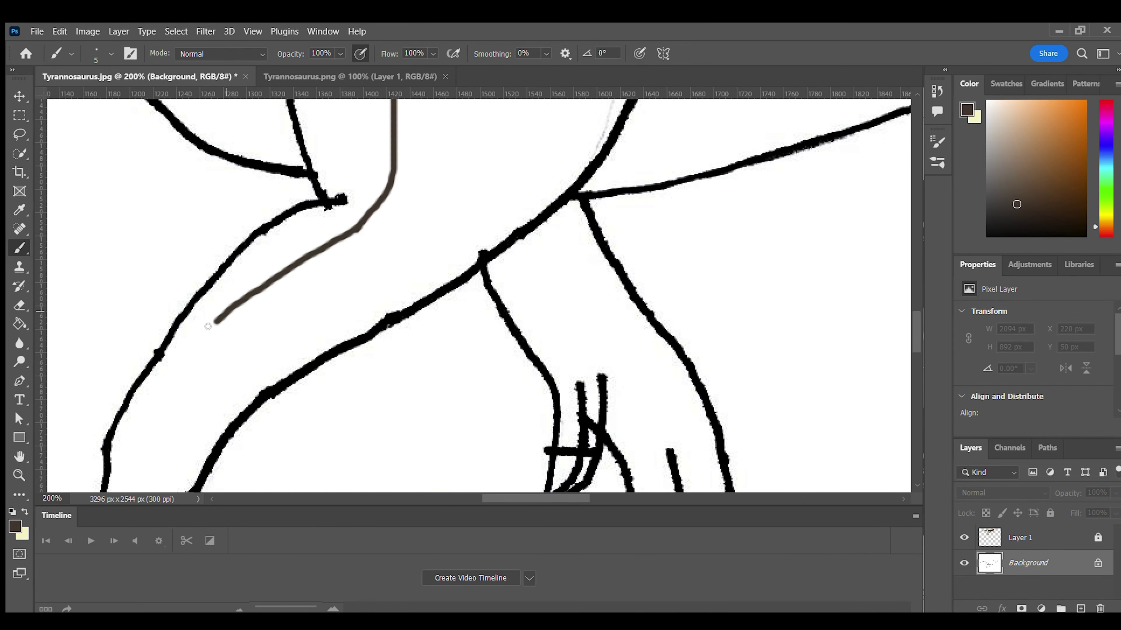
{"action": "scroll", "coordinate": [182, 330], "scroll_direction": "up", "scroll_amount": 10}
{"action": "scroll", "coordinate": [205, 325], "scroll_direction": "down", "scroll_amount": 12}
{"action": "scroll", "coordinate": [288, 470], "scroll_direction": "left", "scroll_amount": 3}
{"action": "scroll", "coordinate": [326, 433], "scroll_direction": "down", "scroll_amount": 1}
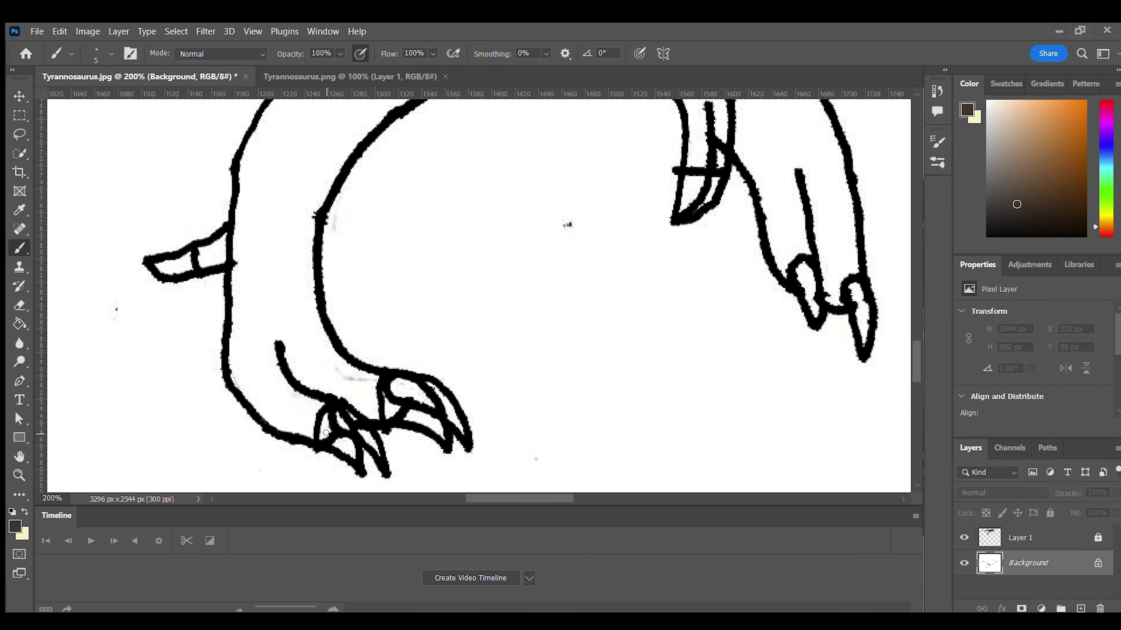
- Draw the dark brown boundary down the near shin to the foot and paint brown around the base of the toes
{"action": "mouse_move", "coordinate": [243, 362]}
{"action": "left_mouse_down"}
{"action": "mouse_move", "coordinate": [253, 188]}
{"action": "mouse_move", "coordinate": [255, 410]}
{"action": "mouse_move", "coordinate": [294, 327]}
{"action": "mouse_move", "coordinate": [327, 298]}
{"action": "left_mouse_up"}
{"action": "scroll", "coordinate": [251, 265], "scroll_direction": "up", "scroll_amount": 5}
{"action": "scroll", "coordinate": [373, 387], "scroll_direction": "down", "scroll_amount": 5}
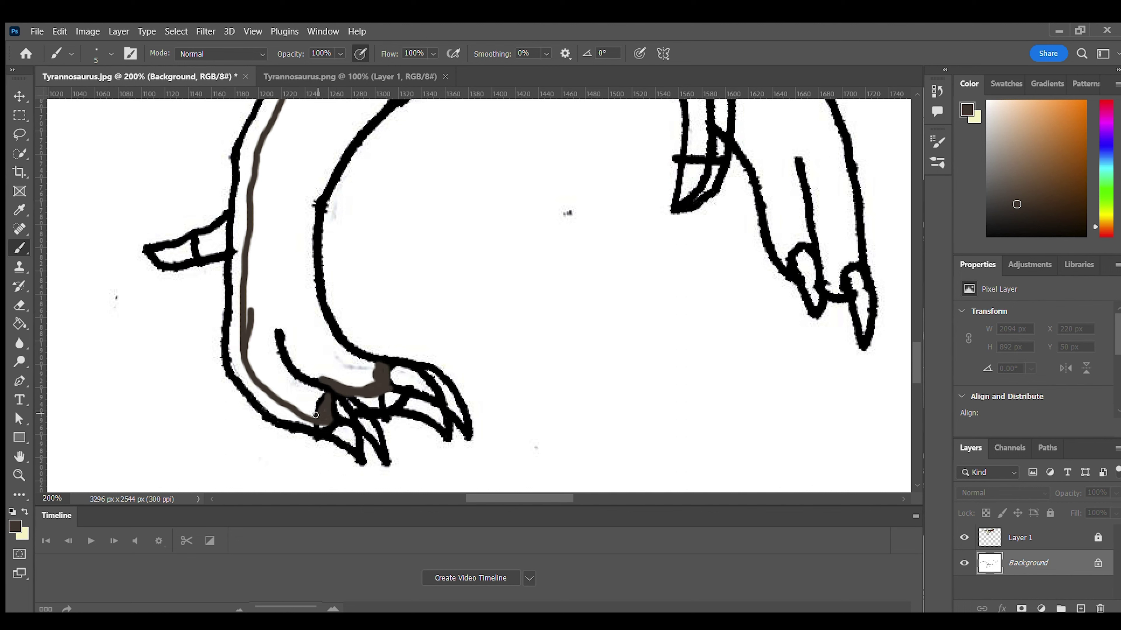
- Draw a dark brown colour boundary along the back of the far leg
{"action": "scroll", "coordinate": [321, 394], "scroll_direction": "up", "scroll_amount": 12}
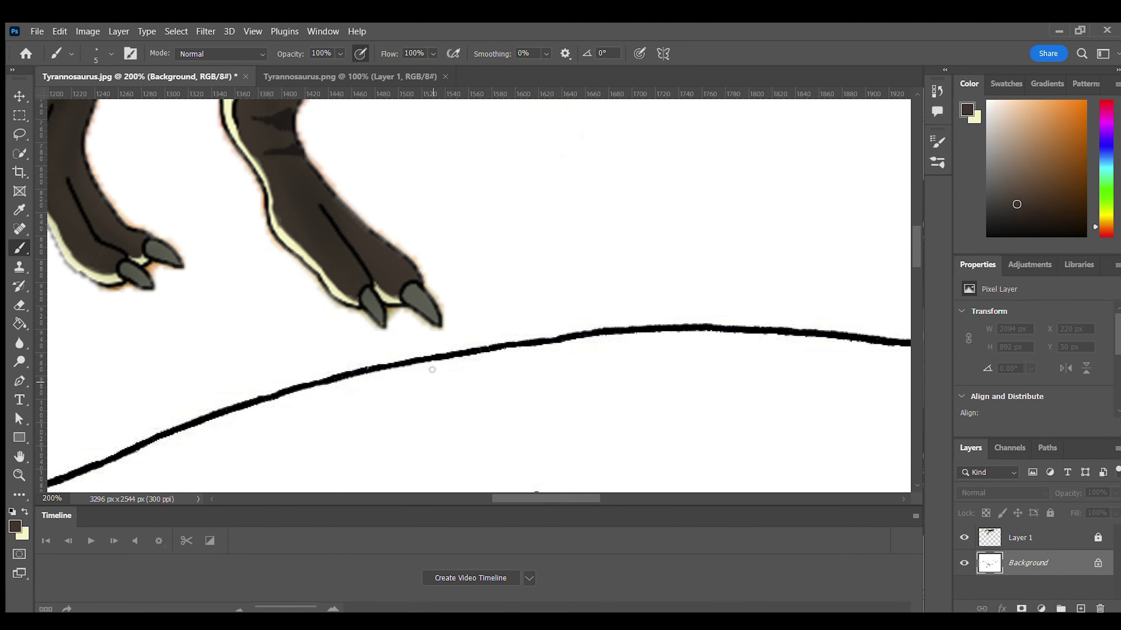
{"action": "scroll", "coordinate": [436, 375], "scroll_direction": "down", "scroll_amount": 3}
{"action": "scroll", "coordinate": [437, 374], "scroll_direction": "down", "scroll_amount": 10}
{"action": "scroll", "coordinate": [529, 413], "scroll_direction": "right", "scroll_amount": 2}
{"action": "scroll", "coordinate": [495, 408], "scroll_direction": "up", "scroll_amount": 15}
{"action": "scroll", "coordinate": [527, 388], "scroll_direction": "down", "scroll_amount": 15}
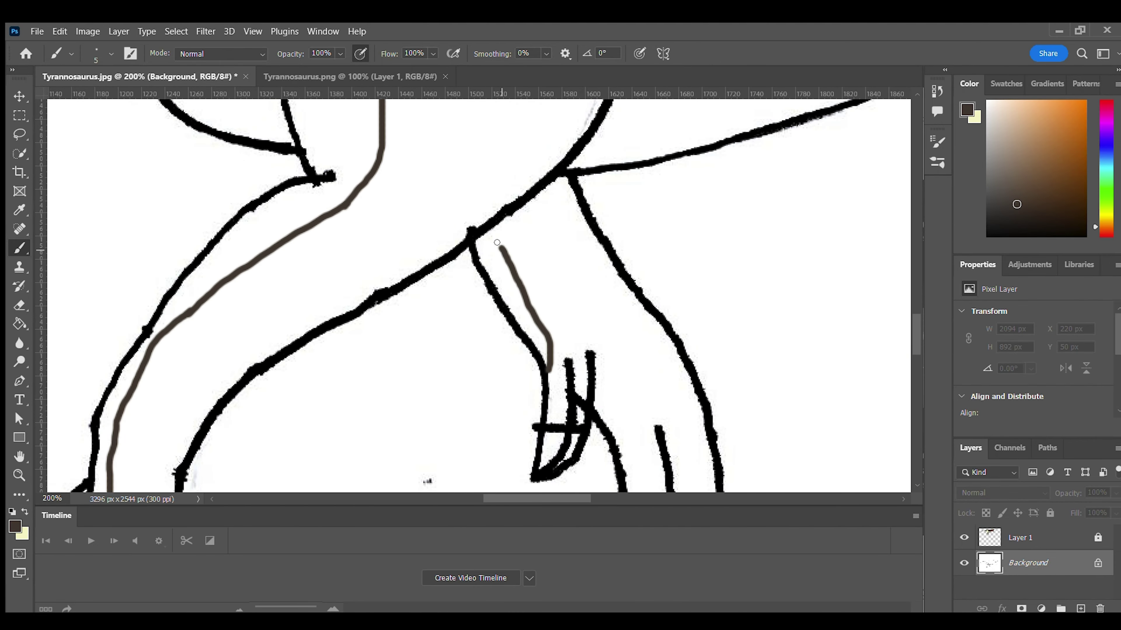
- Draw a jagged dark brown belly boundary from the thigh outline to the base of the arm
{"action": "key", "text": "ctrl+minus"}
{"action": "key", "text": "ctrl+minus"}
{"action": "scroll", "coordinate": [510, 345], "scroll_direction": "up", "scroll_amount": 10}
{"action": "scroll", "coordinate": [468, 379], "scroll_direction": "right", "scroll_amount": 1}
{"action": "scroll", "coordinate": [468, 379], "scroll_direction": "down", "scroll_amount": 4}
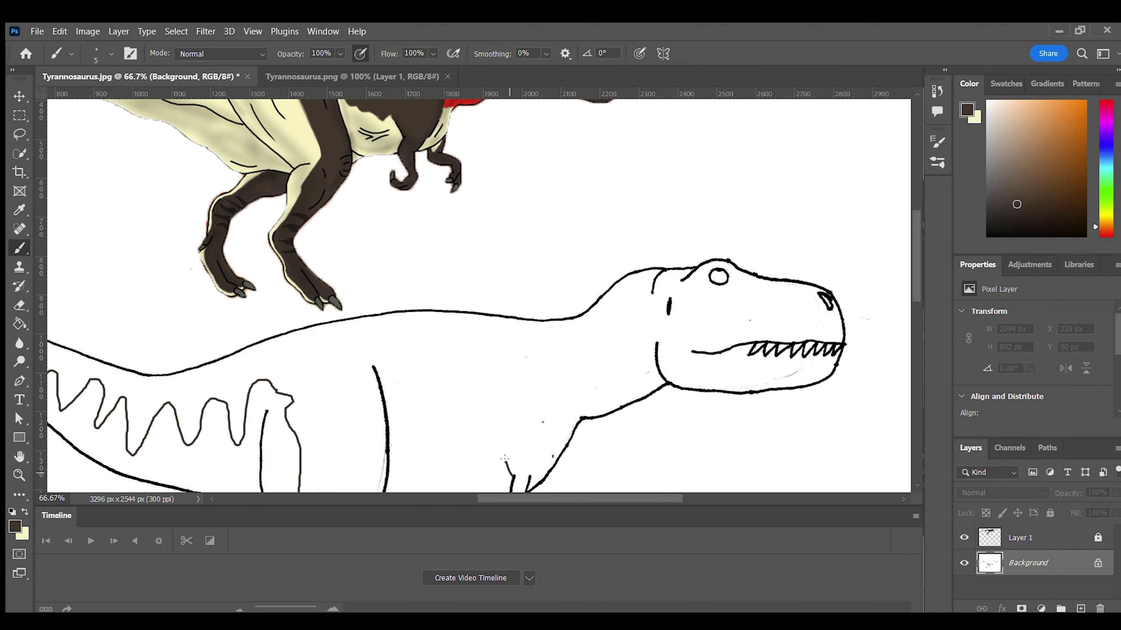
{"action": "scroll", "coordinate": [430, 448], "scroll_direction": "up", "scroll_amount": 1}
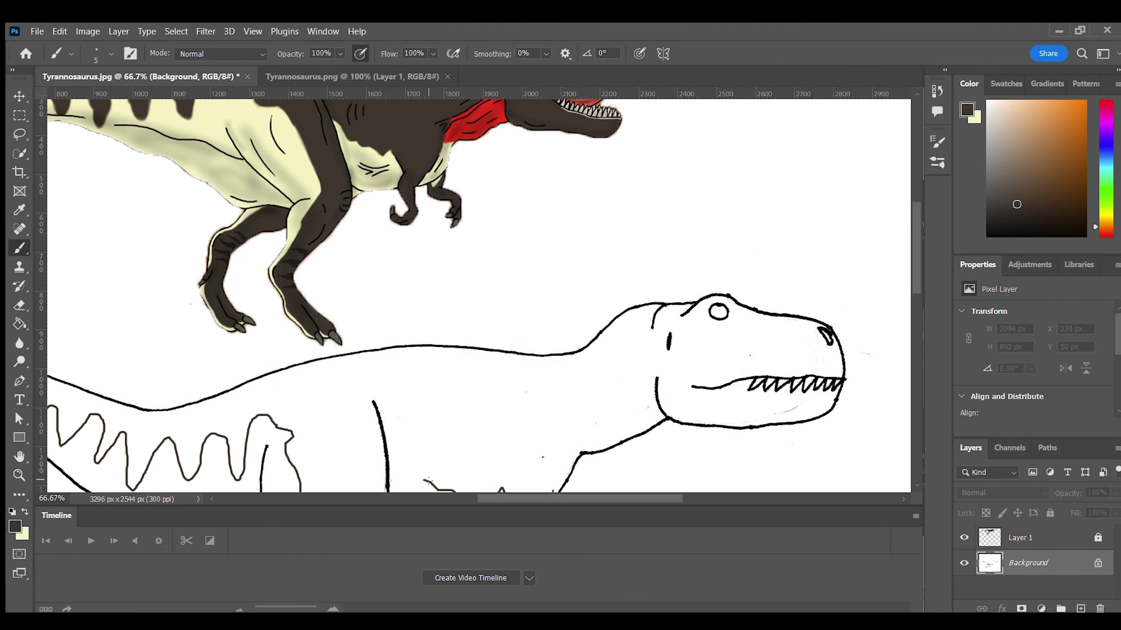
{"action": "scroll", "coordinate": [506, 434], "scroll_direction": "down", "scroll_amount": 2}
{"action": "scroll", "coordinate": [506, 434], "scroll_direction": "right", "scroll_amount": 1}
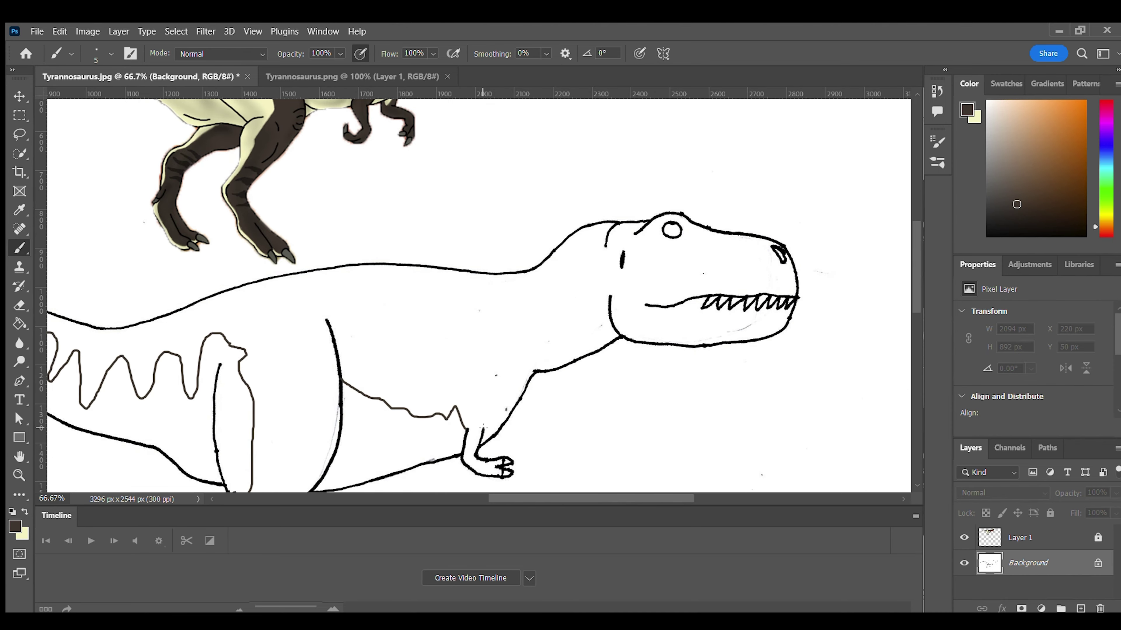
- Draw a dark brown boundary from the chest along the underside of the neck to the jaw
{"action": "scroll", "coordinate": [483, 427], "scroll_direction": "up", "scroll_amount": 2}
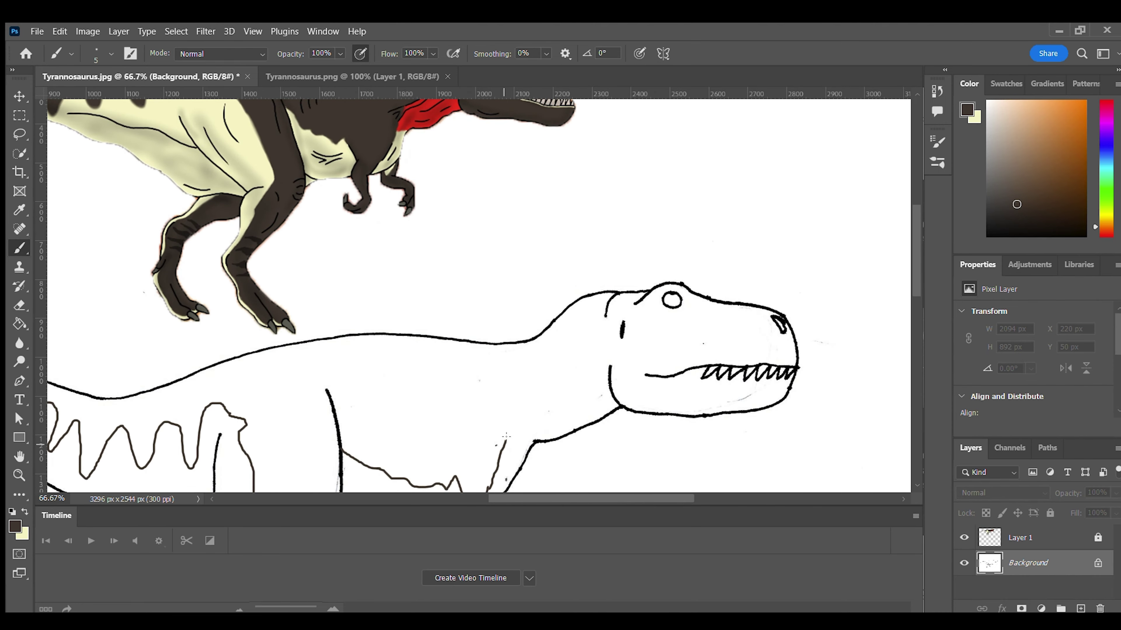
{"action": "scroll", "coordinate": [506, 436], "scroll_direction": "up", "scroll_amount": 2}
{"action": "scroll", "coordinate": [506, 436], "scroll_direction": "down", "scroll_amount": 2}
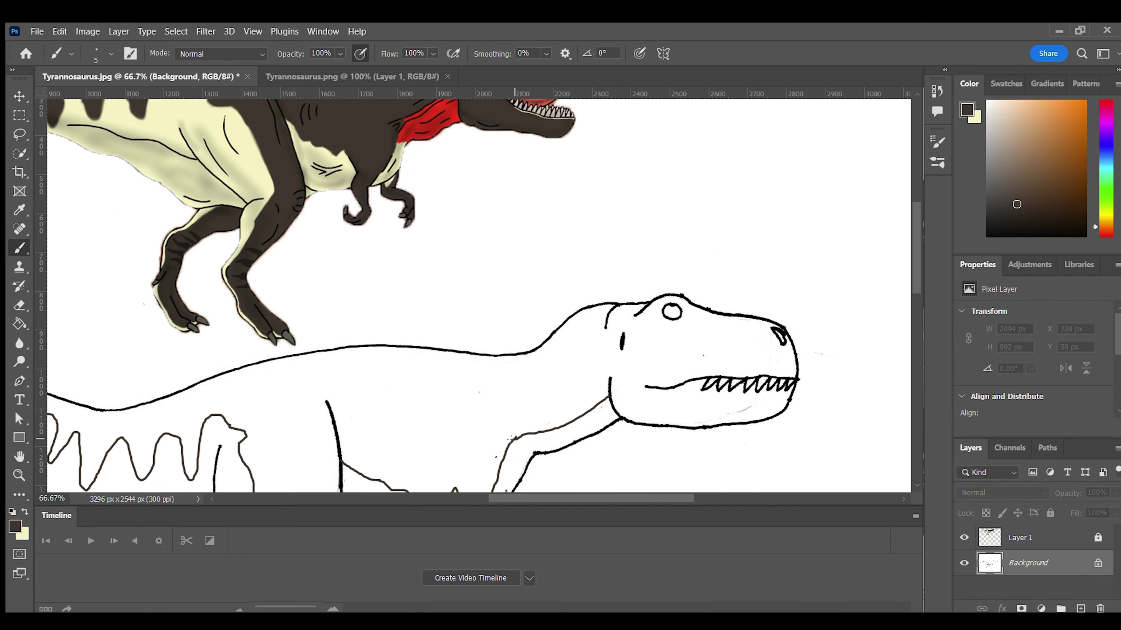
- Outline the lip strip above the upper teeth in dark brown and close it off behind the rearmost tooth
{"action": "scroll", "coordinate": [600, 412], "scroll_direction": "right", "scroll_amount": 3}
{"action": "scroll", "coordinate": [599, 411], "scroll_direction": "up", "scroll_amount": 2}
{"action": "scroll", "coordinate": [600, 411], "scroll_direction": "up", "scroll_amount": 8}
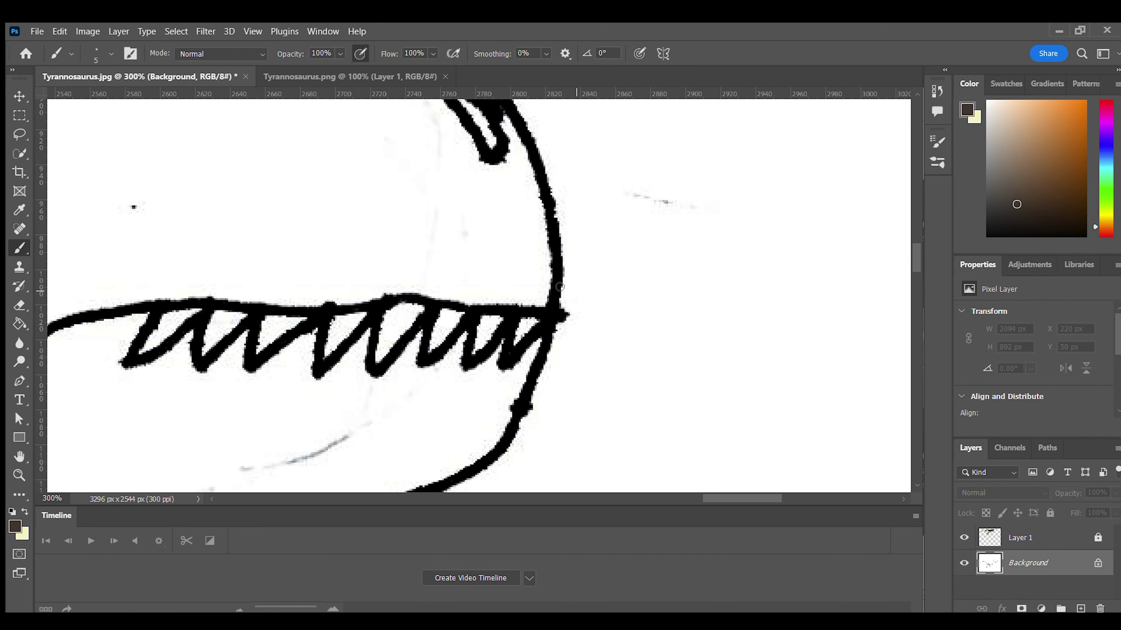
{"action": "mouse_move", "coordinate": [733, 386]}
{"action": "left_mouse_down"}
{"action": "mouse_move", "coordinate": [403, 373]}
{"action": "mouse_move", "coordinate": [292, 400]}
{"action": "left_mouse_up"}
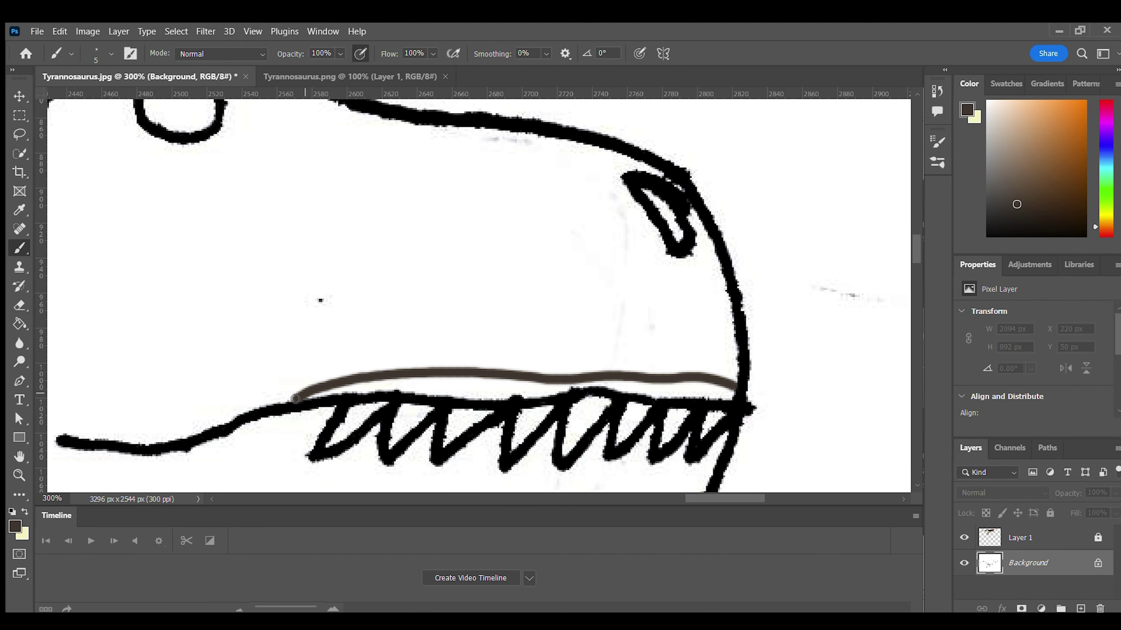
{"action": "scroll", "coordinate": [292, 386], "scroll_direction": "up", "scroll_amount": 12}
{"action": "scroll", "coordinate": [292, 386], "scroll_direction": "left", "scroll_amount": 8}
{"action": "scroll", "coordinate": [292, 387], "scroll_direction": "down", "scroll_amount": 3}
{"action": "scroll", "coordinate": [432, 344], "scroll_direction": "right", "scroll_amount": 5}
{"action": "scroll", "coordinate": [571, 301], "scroll_direction": "down", "scroll_amount": 5}
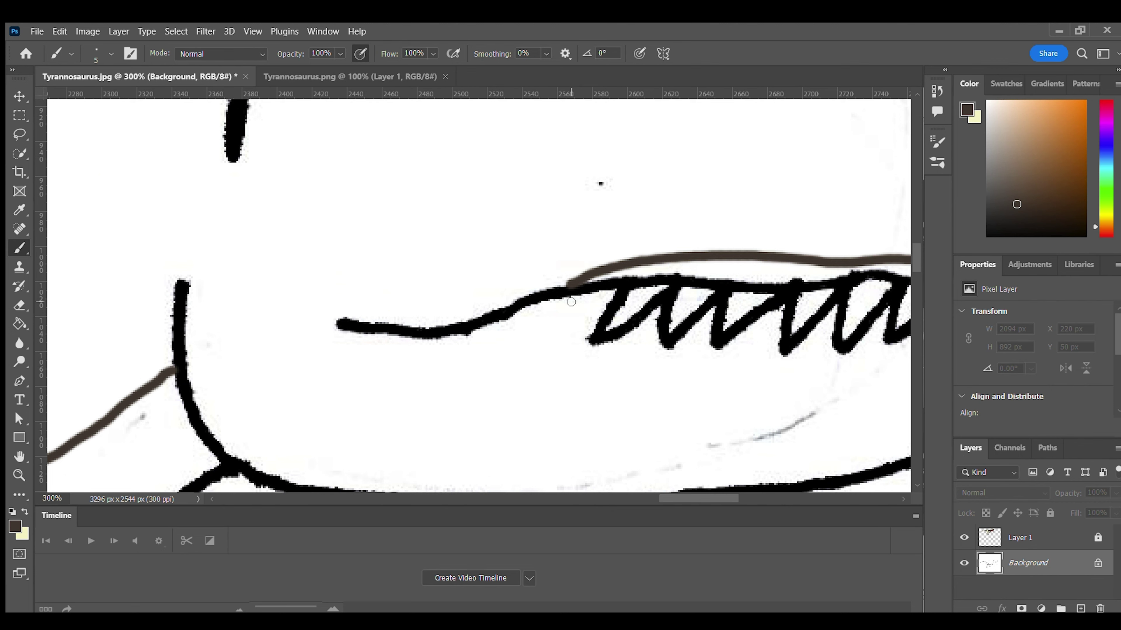
- Fill the head and body with dark brown using the Paint Bucket and touch up gaps around the nostril and brow
{"action": "key", "text": "g"}
{"action": "left_click", "coordinate": [548, 366]}
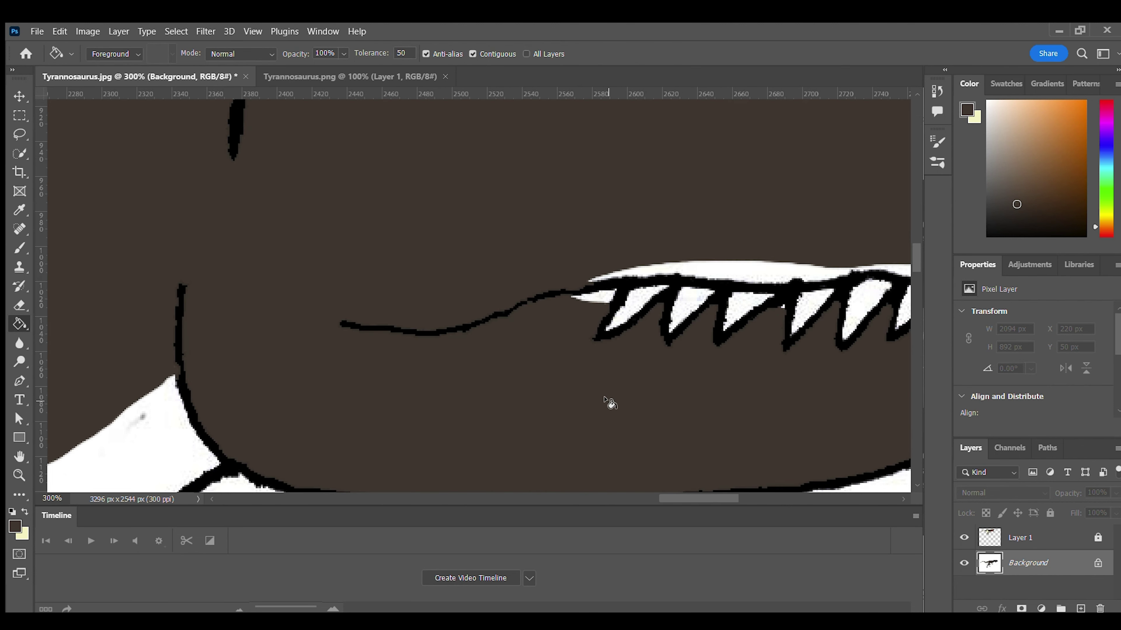
{"action": "scroll", "coordinate": [314, 393], "scroll_direction": "up", "scroll_amount": 5}
{"action": "scroll", "coordinate": [826, 322], "scroll_direction": "right", "scroll_amount": 4}
{"action": "scroll", "coordinate": [825, 322], "scroll_direction": "down", "scroll_amount": 2}
{"action": "key", "text": "b"}
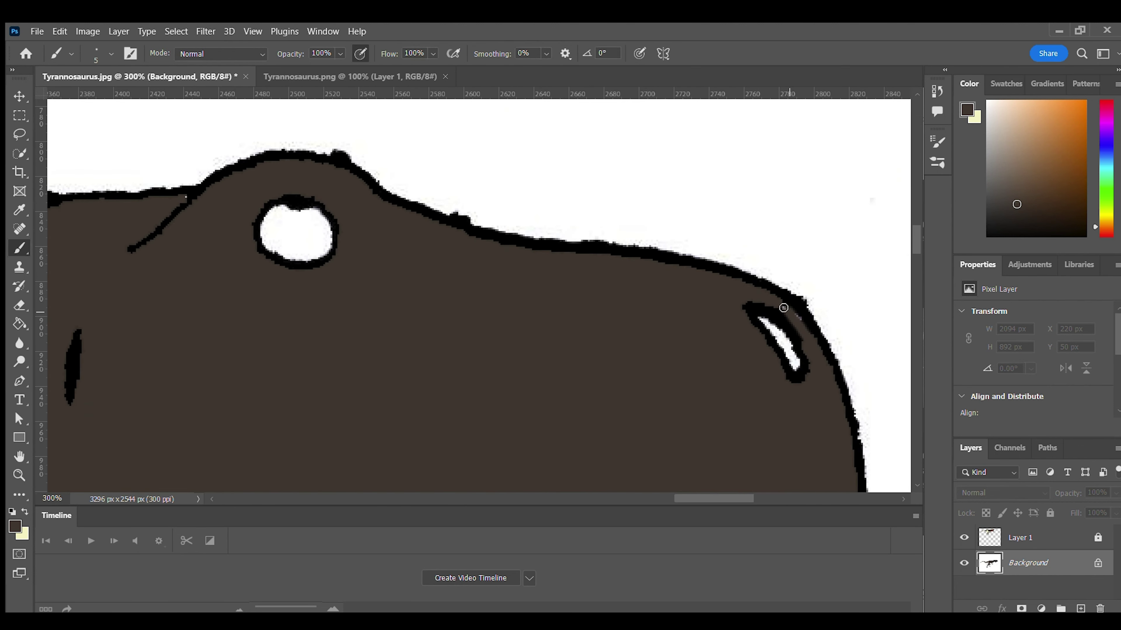
{"action": "scroll", "coordinate": [807, 333], "scroll_direction": "left", "scroll_amount": 8}
{"action": "scroll", "coordinate": [760, 331], "scroll_direction": "down", "scroll_amount": 4}
{"action": "scroll", "coordinate": [760, 330], "scroll_direction": "up", "scroll_amount": 5}
{"action": "scroll", "coordinate": [760, 330], "scroll_direction": "right", "scroll_amount": 5}
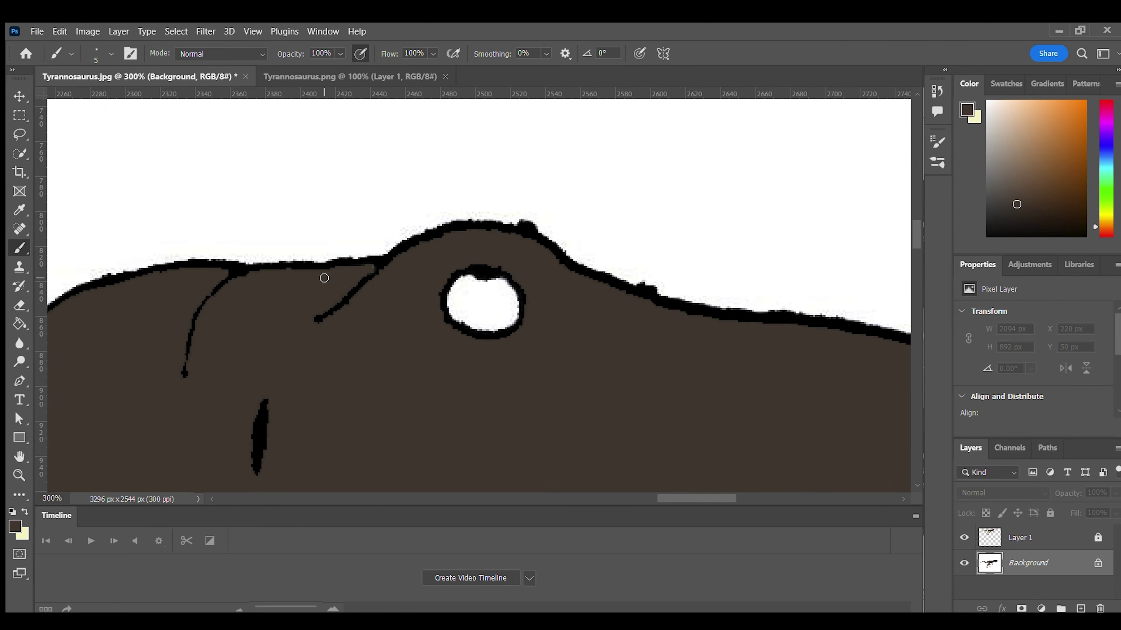
- Fill the far leg with dark brown inside its boundary line
{"action": "scroll", "coordinate": [325, 278], "scroll_direction": "left", "scroll_amount": 5}
{"action": "scroll", "coordinate": [319, 295], "scroll_direction": "down", "scroll_amount": 9}
{"action": "scroll", "coordinate": [318, 295], "scroll_direction": "left", "scroll_amount": 4}
{"action": "scroll", "coordinate": [443, 202], "scroll_direction": "down", "scroll_amount": 1}
{"action": "scroll", "coordinate": [482, 228], "scroll_direction": "down", "scroll_amount": 3}
{"action": "scroll", "coordinate": [480, 229], "scroll_direction": "left", "scroll_amount": 9}
{"action": "scroll", "coordinate": [478, 250], "scroll_direction": "down", "scroll_amount": 7}
{"action": "key", "text": "g"}
{"action": "left_click", "coordinate": [592, 293]}
{"action": "key", "text": "b"}
{"action": "scroll", "coordinate": [596, 309], "scroll_direction": "down", "scroll_amount": 2}
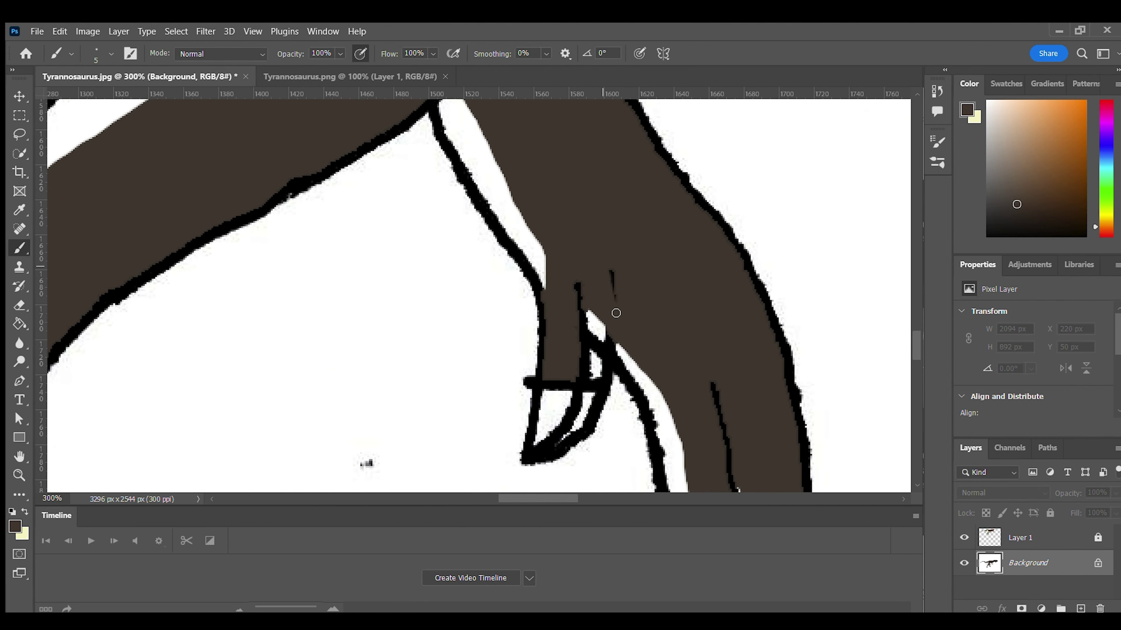
- Swap to the pale yellow colour and fill the underside of the tail and the thigh with it
{"action": "scroll", "coordinate": [602, 266], "scroll_direction": "down", "scroll_amount": 4}
{"action": "scroll", "coordinate": [550, 342], "scroll_direction": "left", "scroll_amount": 5}
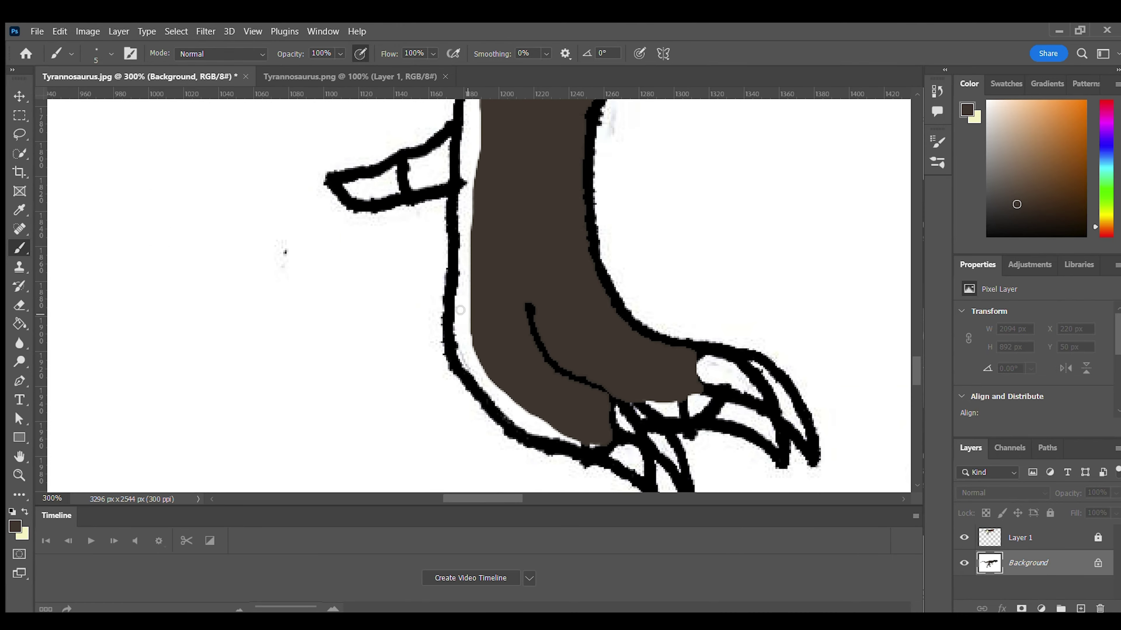
{"action": "scroll", "coordinate": [441, 287], "scroll_direction": "up", "scroll_amount": 15}
{"action": "key", "text": "g"}
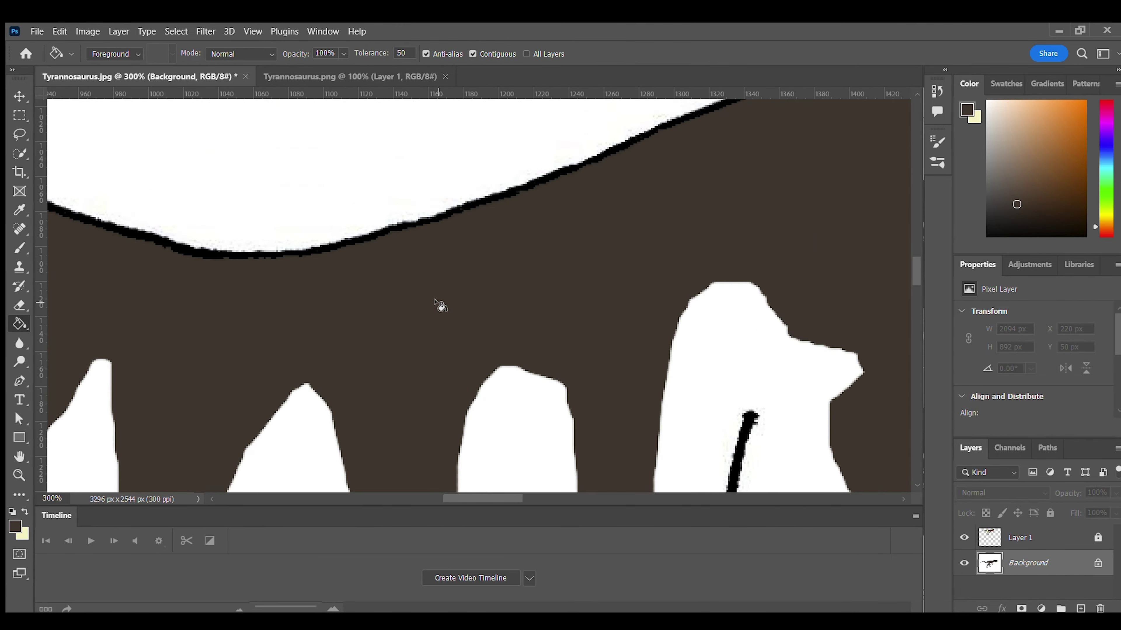
{"action": "key", "text": "x"}
{"action": "left_click", "coordinate": [499, 361]}
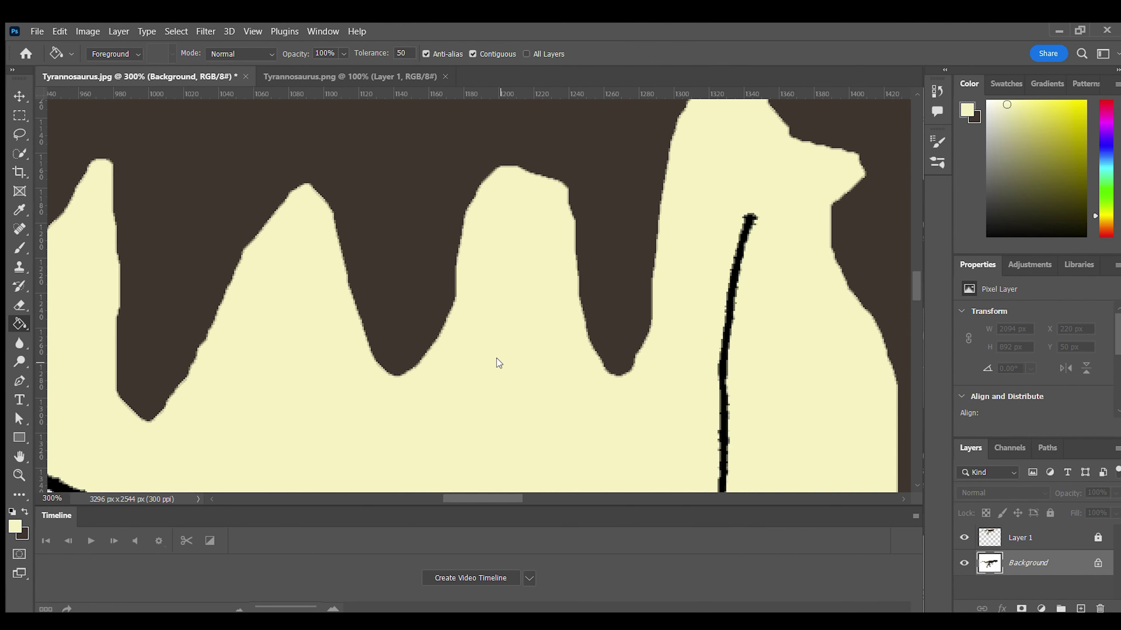
- Colour the near foot's rear toe base dark brown and the gap between its front toes pale yellow
{"action": "scroll", "coordinate": [498, 361], "scroll_direction": "down", "scroll_amount": 15}
{"action": "scroll", "coordinate": [463, 345], "scroll_direction": "up", "scroll_amount": 2}
{"action": "key", "text": "b"}
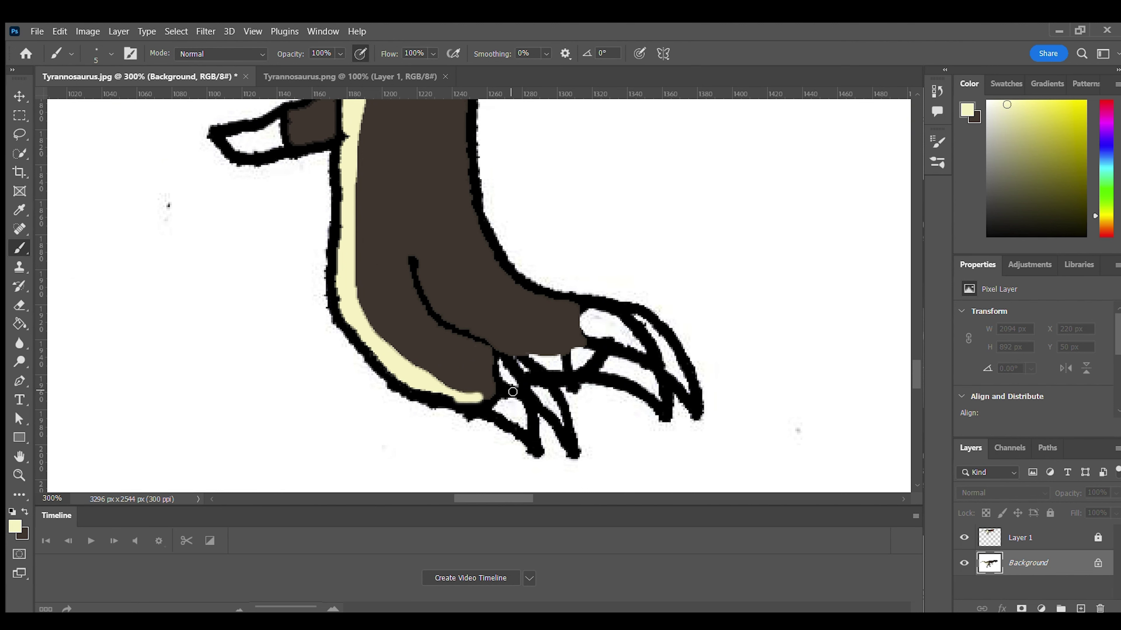
{"action": "mouse_move", "coordinate": [537, 359]}
{"action": "left_mouse_down"}
{"action": "mouse_move", "coordinate": [587, 356]}
{"action": "mouse_move", "coordinate": [567, 362]}
{"action": "left_mouse_up"}
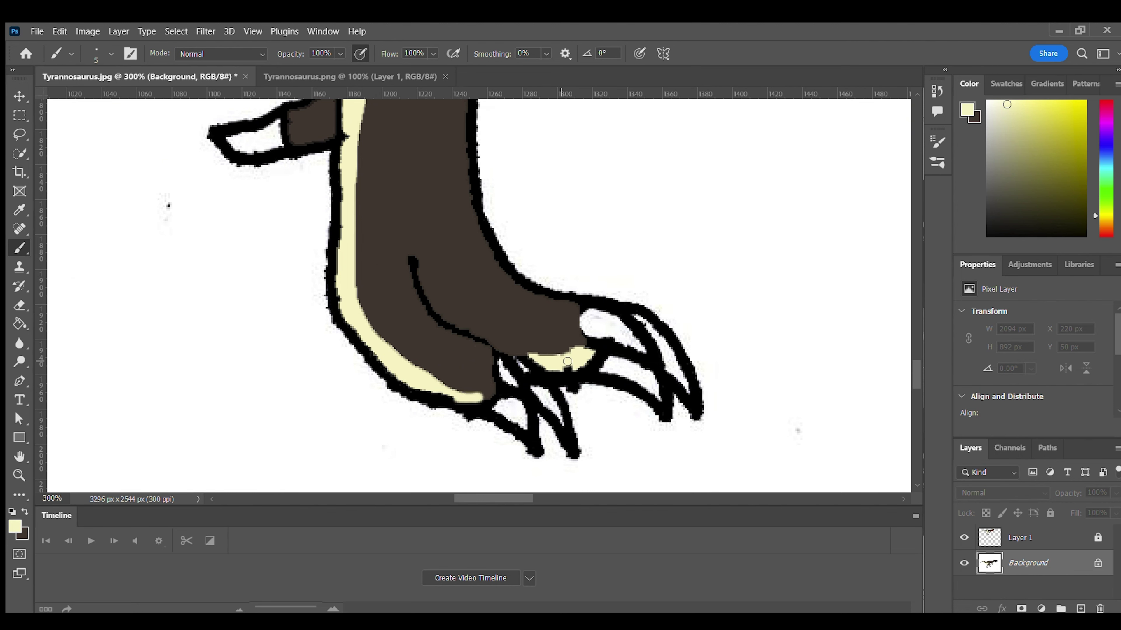
- Fill the upper strip along the back of the far leg with pale yellow and touch up its edge
{"action": "scroll", "coordinate": [535, 362], "scroll_direction": "up", "scroll_amount": 8}
{"action": "scroll", "coordinate": [535, 363], "scroll_direction": "right", "scroll_amount": 10}
{"action": "scroll", "coordinate": [536, 363], "scroll_direction": "up", "scroll_amount": 1}
{"action": "key", "text": "g"}
{"action": "left_click", "coordinate": [604, 207]}
{"action": "key", "text": "b"}
{"action": "mouse_move", "coordinate": [659, 269]}
{"action": "left_mouse_down"}
{"action": "mouse_move", "coordinate": [713, 343]}
{"action": "mouse_move", "coordinate": [667, 276]}
{"action": "left_mouse_up"}
- Fill the far leg's lower back strip and the gap between its toes with pale yellow
{"action": "key", "text": "g"}
{"action": "left_click", "coordinate": [732, 367]}
{"action": "key", "text": "b"}
{"action": "scroll", "coordinate": [667, 282], "scroll_direction": "down", "scroll_amount": 7}
{"action": "key", "text": "g"}
{"action": "left_click", "coordinate": [679, 400]}
{"action": "key", "text": "b"}
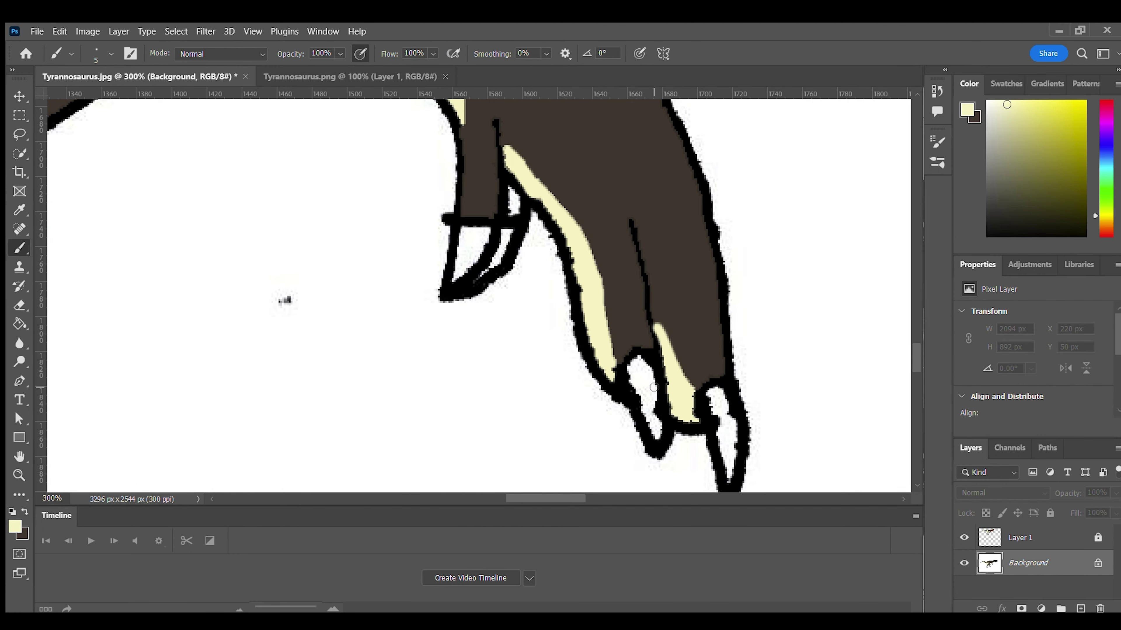
- Fill the belly between the thigh and the arm with pale yellow and touch up its edge
{"action": "scroll", "coordinate": [654, 388], "scroll_direction": "up", "scroll_amount": 9}
{"action": "scroll", "coordinate": [635, 362], "scroll_direction": "right", "scroll_amount": 12}
{"action": "scroll", "coordinate": [605, 335], "scroll_direction": "up", "scroll_amount": 2}
{"action": "scroll", "coordinate": [606, 335], "scroll_direction": "left", "scroll_amount": 3}
{"action": "key", "text": "g"}
{"action": "left_click", "coordinate": [379, 349]}
{"action": "key", "text": "b"}
{"action": "left_click_drag", "start_coordinate": [354, 400], "coordinate": [335, 404]}
- Try filling the whole strip under the chest and neck with pale yellow
{"action": "key", "text": "g"}
{"action": "left_click", "coordinate": [635, 195]}
{"action": "key", "text": "b"}
{"action": "left_click_drag", "start_coordinate": [661, 180], "coordinate": [662, 193]}
{"action": "scroll", "coordinate": [664, 197], "scroll_direction": "up", "scroll_amount": 9}
{"action": "scroll", "coordinate": [657, 231], "scroll_direction": "right", "scroll_amount": 7}
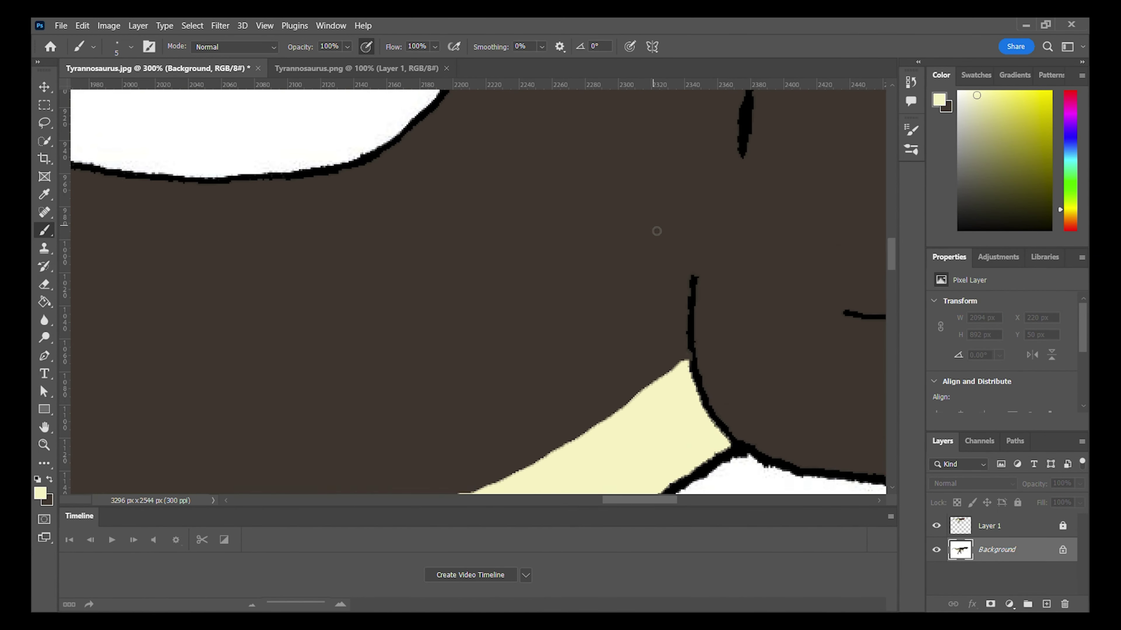
{"action": "scroll", "coordinate": [510, 257], "scroll_direction": "down", "scroll_amount": 8}
{"action": "key", "text": "ctrl+z"}
{"action": "key", "text": "ctrl+z"}
- Separate the chest from the throat with a pale yellow line as on the reference, and fill only the chest part pale yellow
{"action": "scroll", "coordinate": [455, 265], "scroll_direction": "up", "scroll_amount": 9}
{"action": "scroll", "coordinate": [390, 267], "scroll_direction": "up", "scroll_amount": 18}
{"action": "scroll", "coordinate": [398, 263], "scroll_direction": "left", "scroll_amount": 13}
{"action": "scroll", "coordinate": [397, 263], "scroll_direction": "right", "scroll_amount": 8}
{"action": "scroll", "coordinate": [513, 264], "scroll_direction": "down", "scroll_amount": 2}
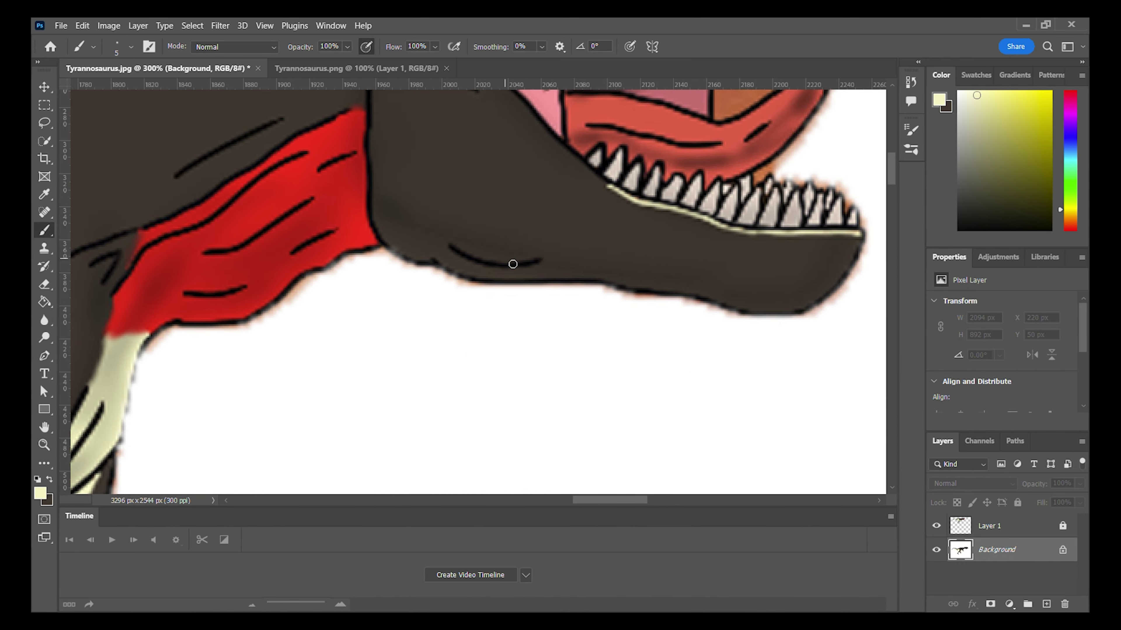
{"action": "scroll", "coordinate": [512, 264], "scroll_direction": "down", "scroll_amount": 15}
{"action": "scroll", "coordinate": [525, 281], "scroll_direction": "up", "scroll_amount": 8}
{"action": "left_click_drag", "start_coordinate": [619, 283], "coordinate": [542, 252]}
{"action": "key", "text": "g"}
{"action": "left_click", "coordinate": [579, 287]}
{"action": "key", "text": "b"}
- Fill the lip strips around the upper teeth with pale yellow
{"action": "scroll", "coordinate": [653, 279], "scroll_direction": "up", "scroll_amount": 8}
{"action": "scroll", "coordinate": [694, 271], "scroll_direction": "right", "scroll_amount": 11}
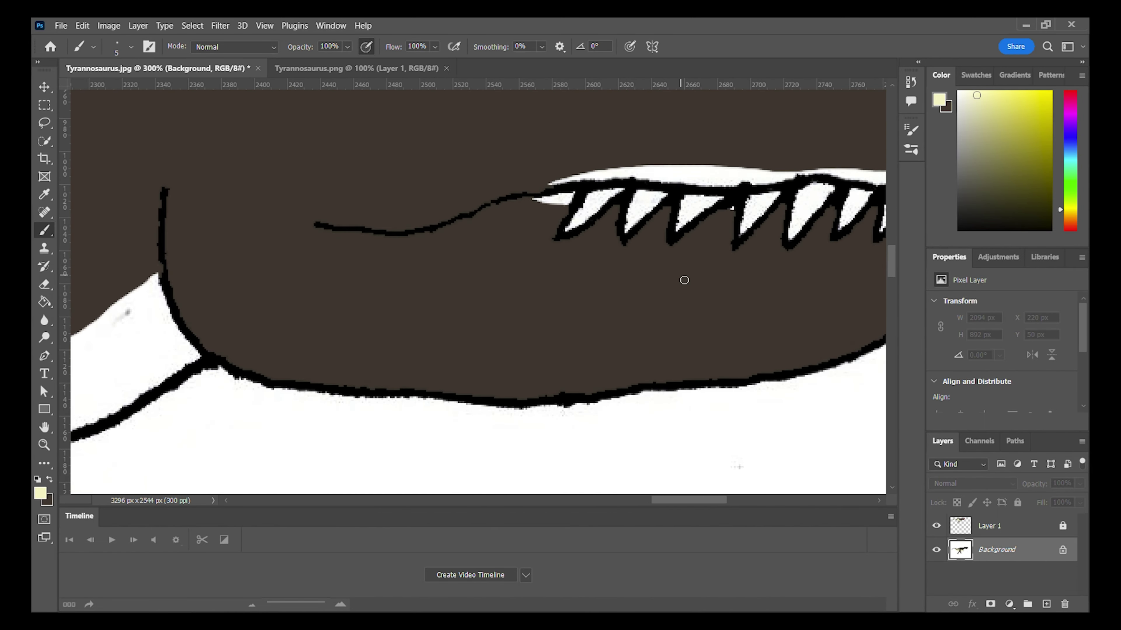
{"action": "scroll", "coordinate": [684, 280], "scroll_direction": "right", "scroll_amount": 3}
{"action": "key", "text": "g"}
{"action": "left_click", "coordinate": [485, 194]}
- Sample the beige tooth colour from the coloured reference dinosaur
{"action": "scroll", "coordinate": [495, 231], "scroll_direction": "up", "scroll_amount": 5}
{"action": "scroll", "coordinate": [490, 228], "scroll_direction": "up", "scroll_amount": 5}
{"action": "scroll", "coordinate": [484, 226], "scroll_direction": "left", "scroll_amount": 8}
{"action": "scroll", "coordinate": [484, 226], "scroll_direction": "up", "scroll_amount": 12}
{"action": "key", "text": "i"}
{"action": "left_click", "coordinate": [260, 420]}
- Fill each upper tooth with the sampled beige using the Paint Bucket
{"action": "scroll", "coordinate": [380, 454], "scroll_direction": "down", "scroll_amount": 20}
{"action": "scroll", "coordinate": [399, 286], "scroll_direction": "up", "scroll_amount": 2}
{"action": "scroll", "coordinate": [485, 317], "scroll_direction": "right", "scroll_amount": 4}
{"action": "key", "text": "g"}
{"action": "scroll", "coordinate": [729, 410], "scroll_direction": "right", "scroll_amount": 4}
{"action": "left_click", "coordinate": [635, 419]}
{"action": "left_click", "coordinate": [596, 419]}
{"action": "left_click", "coordinate": [564, 416]}
{"action": "left_click", "coordinate": [521, 420]}
{"action": "left_click", "coordinate": [463, 424]}
{"action": "left_click", "coordinate": [411, 421]}
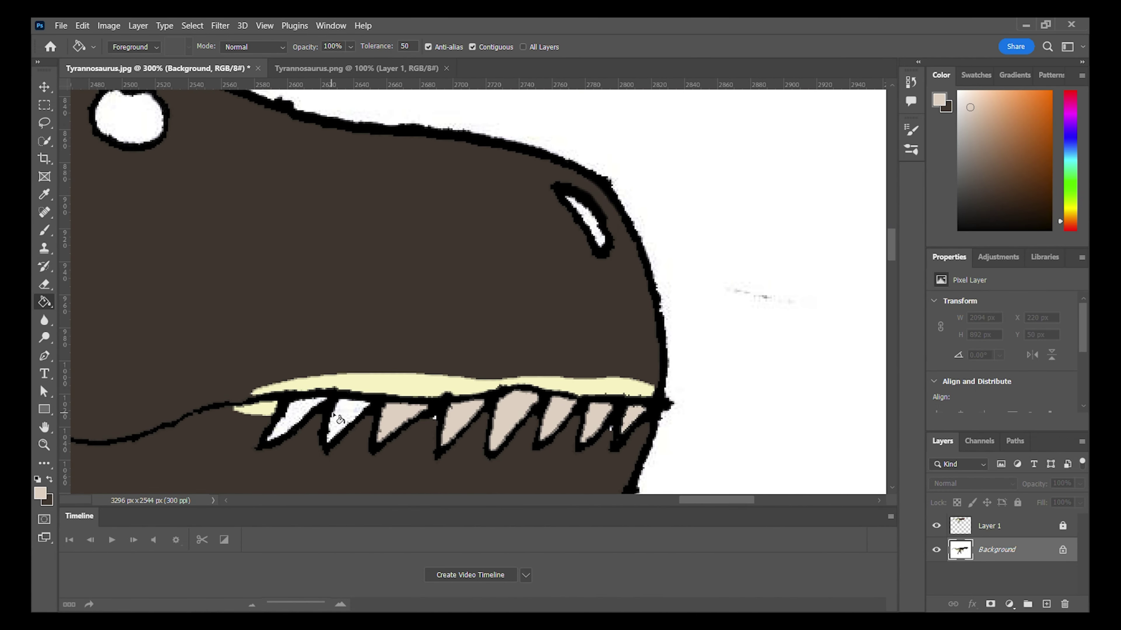
{"action": "left_click", "coordinate": [338, 422]}
{"action": "left_click", "coordinate": [293, 423]}
- Swap back to dark brown and sample the darker stripe colour from the reference dinosaur's leg
{"action": "key", "text": "b"}
{"action": "key", "text": "x"}
{"action": "scroll", "coordinate": [448, 418], "scroll_direction": "down", "scroll_amount": 6}
{"action": "scroll", "coordinate": [445, 418], "scroll_direction": "up", "scroll_amount": 5}
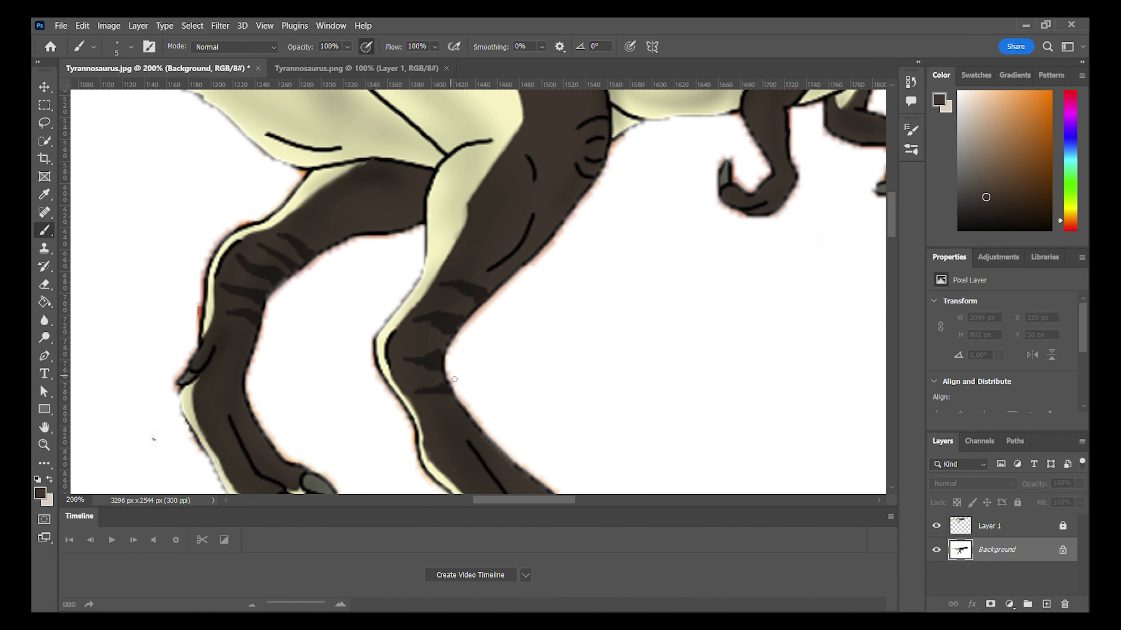
{"action": "key", "text": "i"}
{"action": "scroll", "coordinate": [472, 376], "scroll_direction": "down", "scroll_amount": 10}
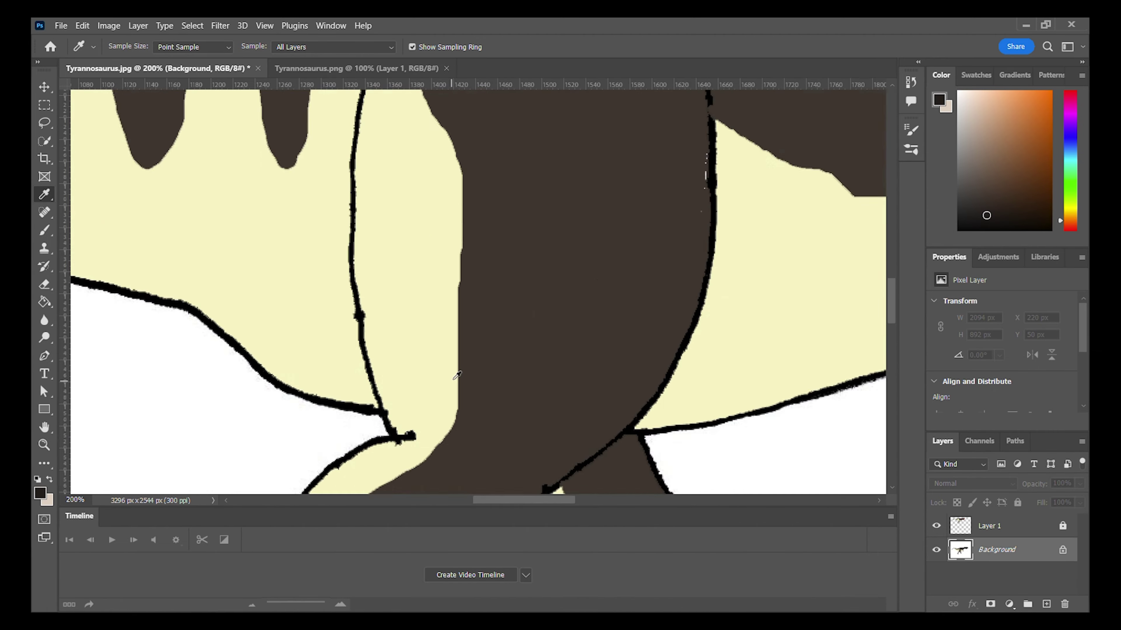
- Outline a tapered stripe on the near lower leg with the Brush and fill it with the sampled darker brown
{"action": "key", "text": "b"}
{"action": "scroll", "coordinate": [256, 409], "scroll_direction": "down", "scroll_amount": 2}
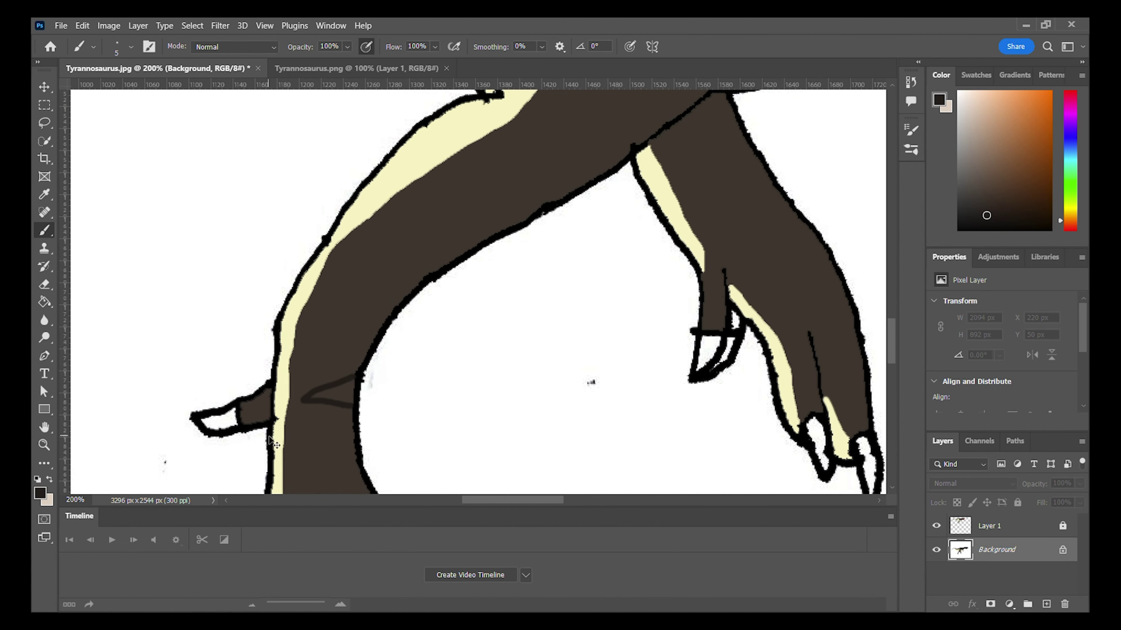
{"action": "scroll", "coordinate": [238, 415], "scroll_direction": "up", "scroll_amount": 3}
{"action": "mouse_move", "coordinate": [230, 419]}
{"action": "left_mouse_down"}
{"action": "mouse_move", "coordinate": [231, 456]}
{"action": "mouse_move", "coordinate": [190, 425]}
{"action": "mouse_move", "coordinate": [160, 446]}
{"action": "left_mouse_up"}
{"action": "key", "text": "g"}
{"action": "left_click", "coordinate": [206, 438]}
{"action": "key", "text": "ctrl+z"}
- Paint three more tapered dark stripes above and below the first one on the near leg
{"action": "key", "text": "b"}
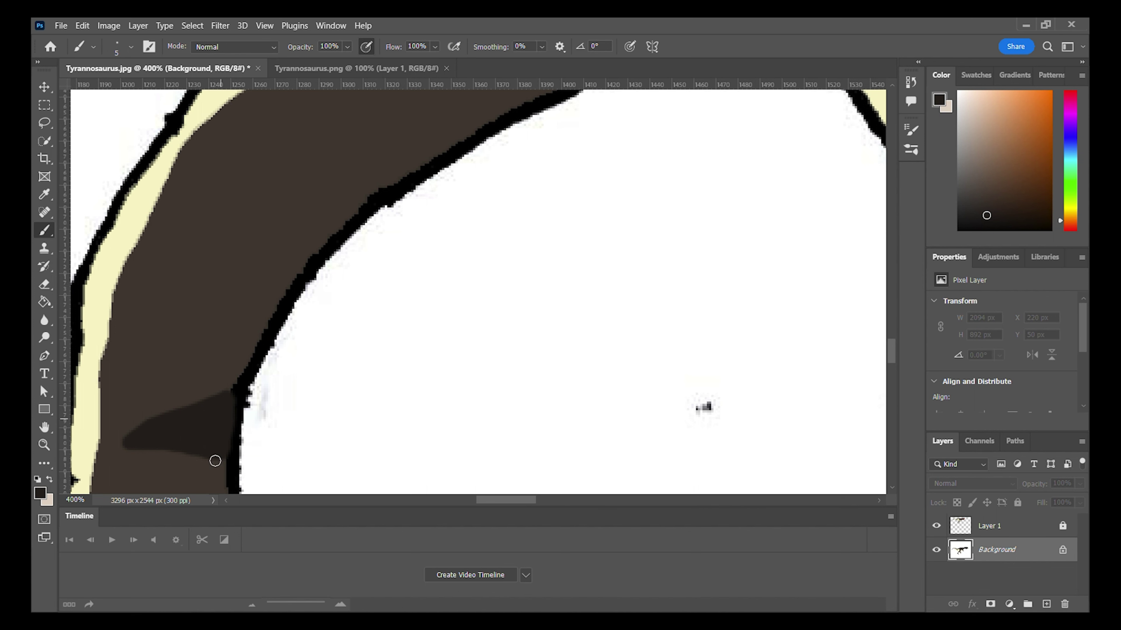
{"action": "mouse_move", "coordinate": [265, 347]}
{"action": "left_mouse_down"}
{"action": "mouse_move", "coordinate": [156, 361]}
{"action": "mouse_move", "coordinate": [240, 364]}
{"action": "mouse_move", "coordinate": [262, 348]}
{"action": "mouse_move", "coordinate": [187, 363]}
{"action": "mouse_move", "coordinate": [250, 359]}
{"action": "mouse_move", "coordinate": [173, 362]}
{"action": "mouse_move", "coordinate": [156, 417]}
{"action": "mouse_move", "coordinate": [206, 413]}
{"action": "mouse_move", "coordinate": [230, 383]}
{"action": "mouse_move", "coordinate": [168, 421]}
{"action": "left_mouse_up"}
{"action": "scroll", "coordinate": [199, 366], "scroll_direction": "down", "scroll_amount": 3}
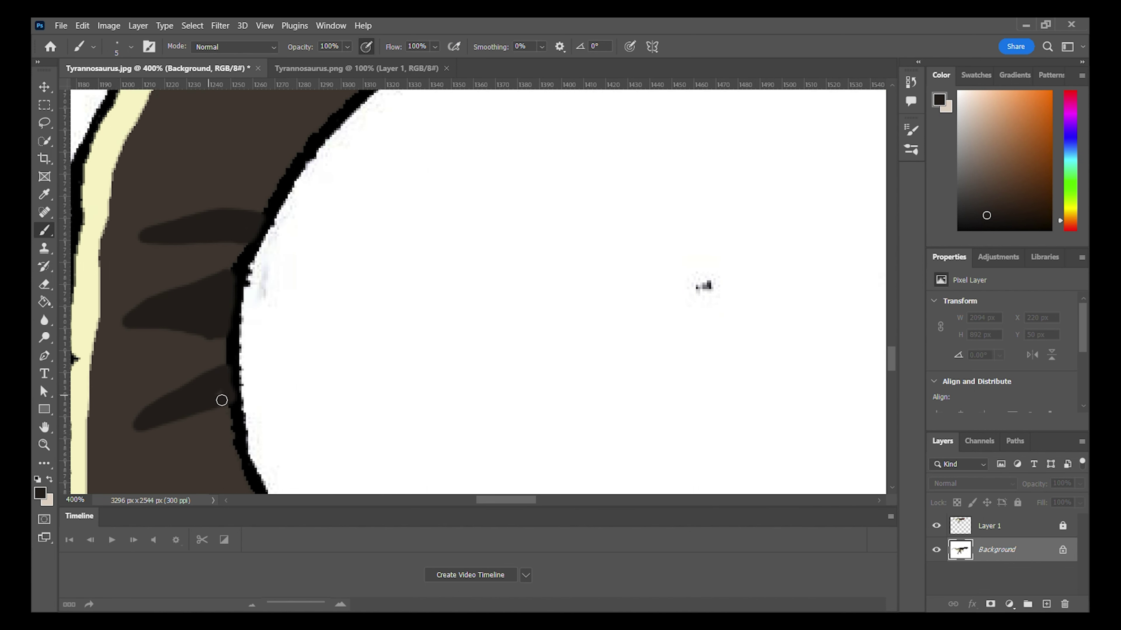
{"action": "scroll", "coordinate": [222, 400], "scroll_direction": "left", "scroll_amount": 5}
{"action": "scroll", "coordinate": [405, 373], "scroll_direction": "up", "scroll_amount": 1}
{"action": "left_click_drag", "start_coordinate": [508, 213], "coordinate": [495, 237]}
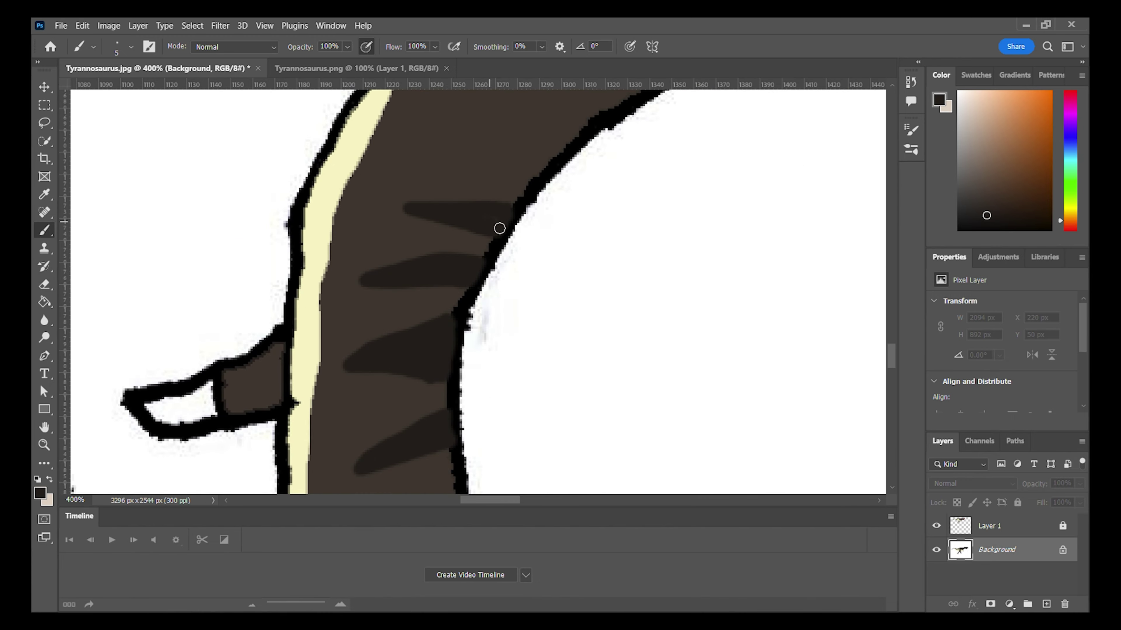
- Paint matching dark stripes on the upper part of the far leg, following the reference dinosaur's leg pattern
{"action": "scroll", "coordinate": [499, 228], "scroll_direction": "up", "scroll_amount": 20}
{"action": "scroll", "coordinate": [533, 250], "scroll_direction": "right", "scroll_amount": 4}
{"action": "scroll", "coordinate": [500, 310], "scroll_direction": "down", "scroll_amount": 12}
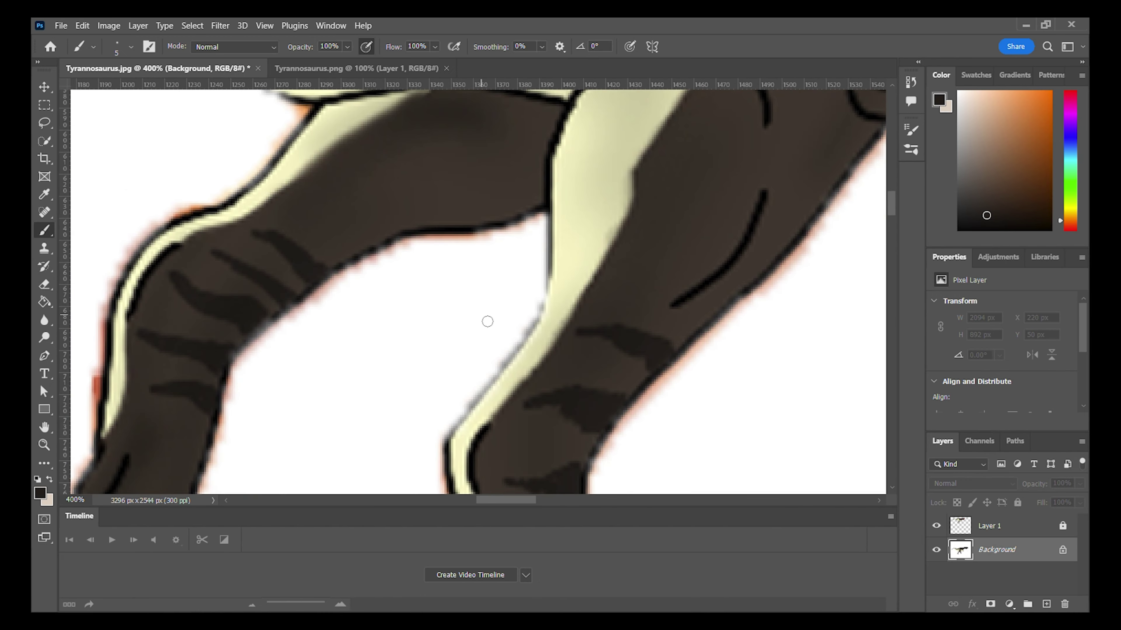
{"action": "scroll", "coordinate": [487, 321], "scroll_direction": "down", "scroll_amount": 20}
{"action": "scroll", "coordinate": [481, 321], "scroll_direction": "up", "scroll_amount": 7}
{"action": "scroll", "coordinate": [483, 316], "scroll_direction": "right", "scroll_amount": 15}
{"action": "scroll", "coordinate": [309, 202], "scroll_direction": "up", "scroll_amount": 1}
{"action": "mouse_move", "coordinate": [311, 166]}
{"action": "left_mouse_down"}
{"action": "mouse_move", "coordinate": [325, 206]}
{"action": "mouse_move", "coordinate": [279, 209]}
{"action": "left_mouse_up"}
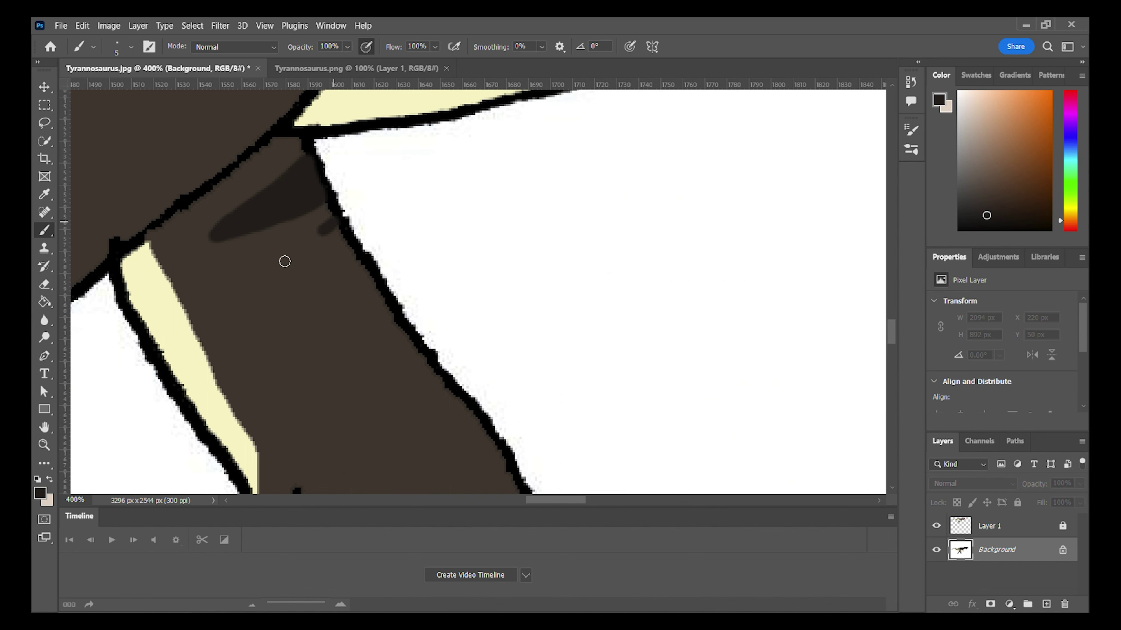
{"action": "left_click_drag", "start_coordinate": [284, 261], "coordinate": [345, 236]}
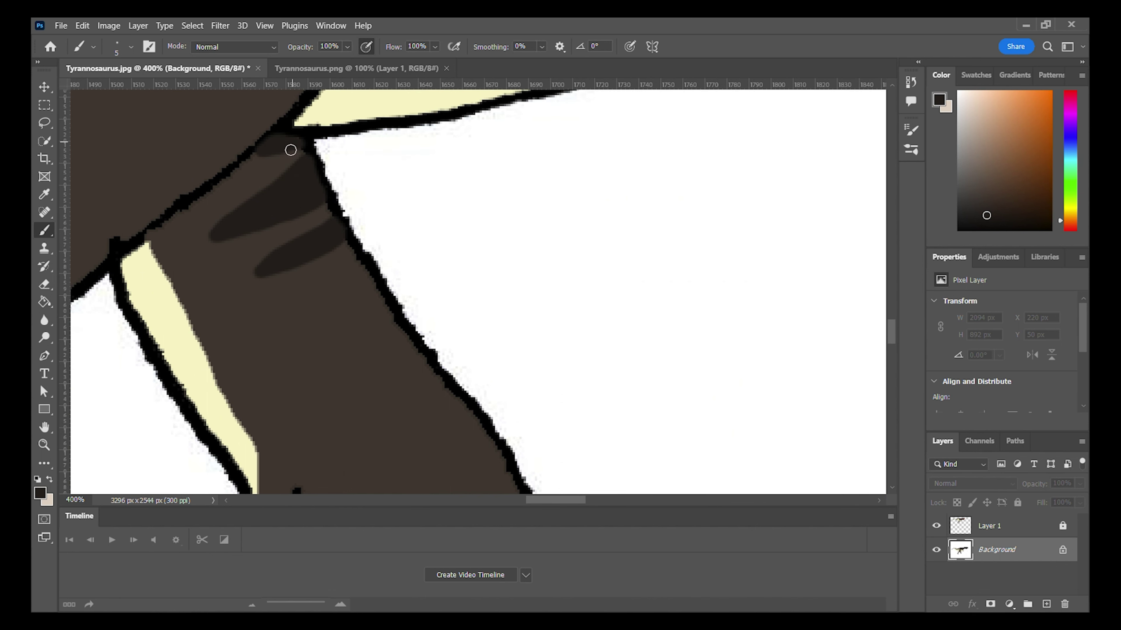
{"action": "scroll", "coordinate": [430, 317], "scroll_direction": "down", "scroll_amount": 7}
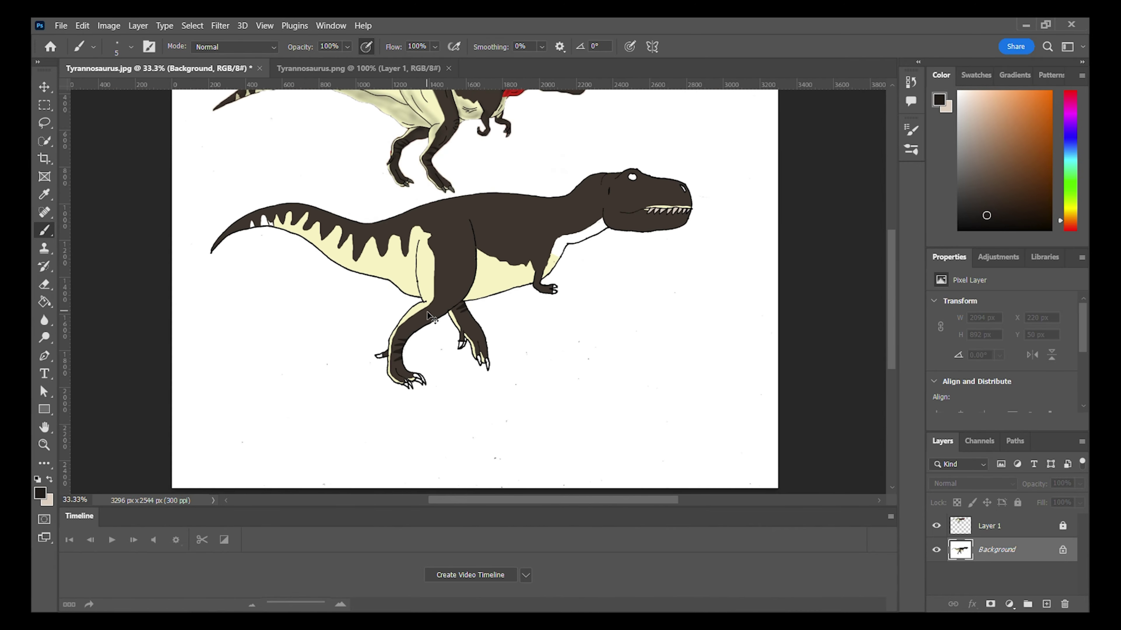
- Sample the body's dark brown and the belly's pale yellow as the two working colours
{"action": "scroll", "coordinate": [309, 239], "scroll_direction": "up", "scroll_amount": 6}
{"action": "key", "text": "i"}
{"action": "left_click", "coordinate": [414, 303]}
{"action": "left_click", "coordinate": [410, 307]}
{"action": "key", "text": "x"}
{"action": "left_click", "coordinate": [197, 194]}
- Fill the remaining white gaps between the tail stripes with pale yellow using the Paint Bucket
{"action": "key", "text": "g"}
{"action": "left_click", "coordinate": [188, 244]}
{"action": "key", "text": "x"}
{"action": "left_click", "coordinate": [132, 229]}
{"action": "scroll", "coordinate": [132, 229], "scroll_direction": "left", "scroll_amount": 3}
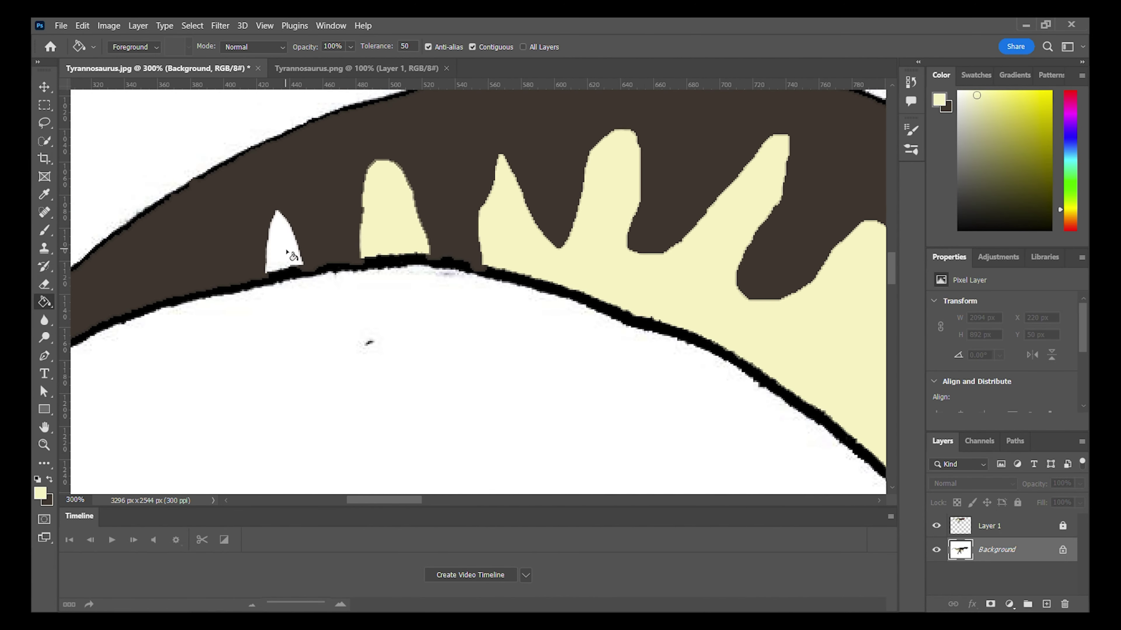
{"action": "left_click", "coordinate": [278, 254]}
- Brush dark brown over the white specks beside the thigh outline and switch back to pale yellow
{"action": "scroll", "coordinate": [524, 261], "scroll_direction": "right", "scroll_amount": 20}
{"action": "key", "text": "b"}
{"action": "key", "text": "x"}
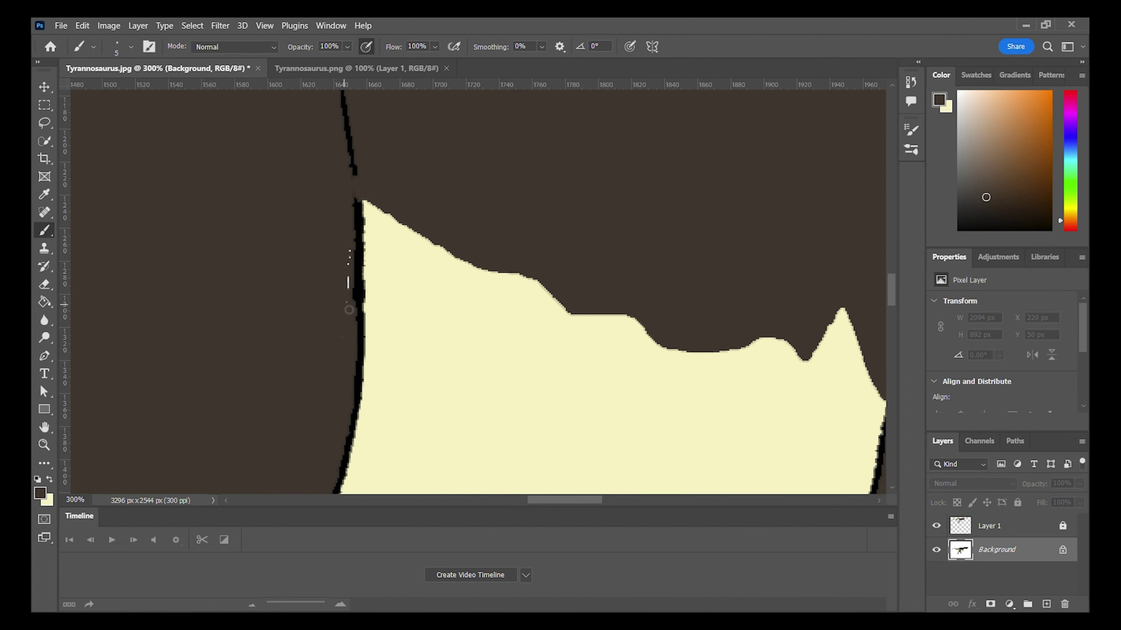
{"action": "scroll", "coordinate": [347, 312], "scroll_direction": "down", "scroll_amount": 5}
{"action": "key", "text": "x"}
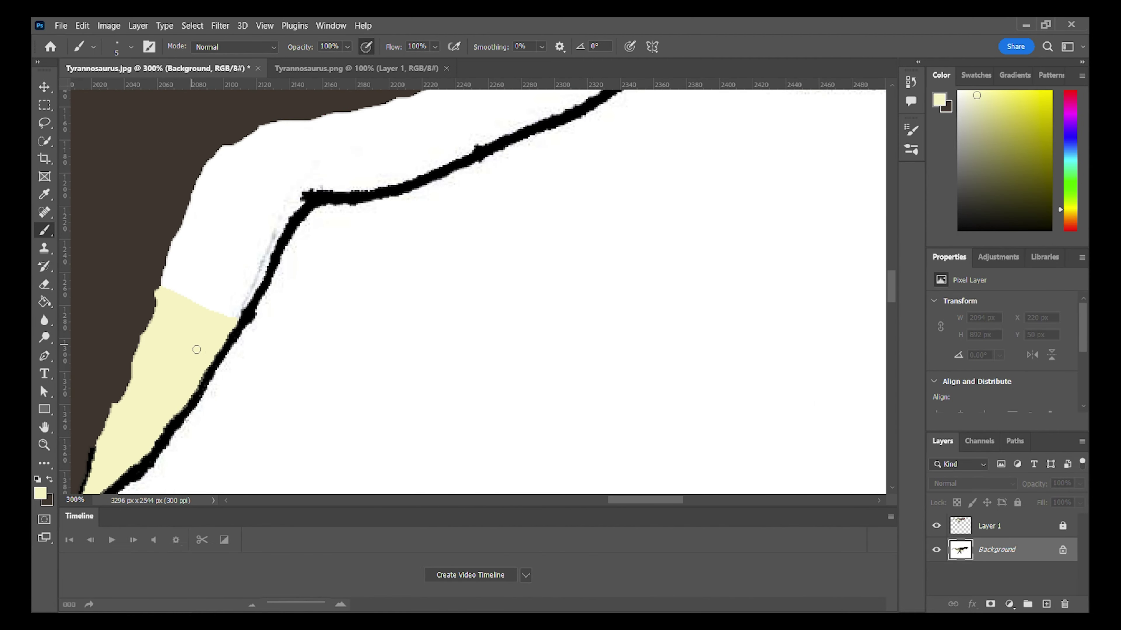
- Sample the red from the reference dinosaur's throat and fill the white throat strip with it
{"action": "scroll", "coordinate": [229, 318], "scroll_direction": "down", "scroll_amount": 2}
{"action": "key", "text": "g"}
{"action": "left_click", "coordinate": [377, 181], "text": "alt"}
{"action": "left_click", "coordinate": [481, 408]}
- Sample the pale yellow again, outline a teardrop patch around the eye with the Brush, and fill it
{"action": "key", "text": "i"}
{"action": "left_click", "coordinate": [390, 459]}
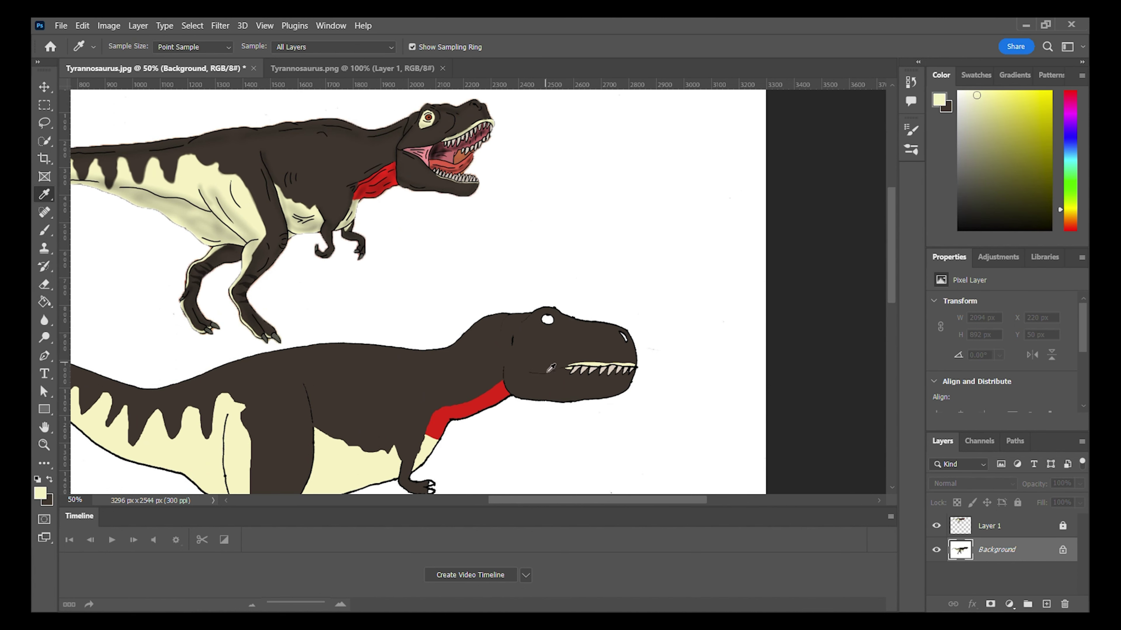
{"action": "scroll", "coordinate": [547, 376], "scroll_direction": "up", "scroll_amount": 5}
{"action": "scroll", "coordinate": [510, 320], "scroll_direction": "down", "scroll_amount": 3}
{"action": "key", "text": "b"}
{"action": "mouse_move", "coordinate": [432, 234]}
{"action": "left_mouse_down"}
{"action": "mouse_move", "coordinate": [298, 279]}
{"action": "mouse_move", "coordinate": [326, 427]}
{"action": "mouse_move", "coordinate": [455, 352]}
{"action": "mouse_move", "coordinate": [430, 234]}
{"action": "left_mouse_up"}
{"action": "key", "text": "g"}
{"action": "left_click", "coordinate": [445, 277]}
- Sample black and the orange iris colour from the reference dinosaur's eye
{"action": "key", "text": "x"}
{"action": "scroll", "coordinate": [363, 326], "scroll_direction": "down", "scroll_amount": 3}
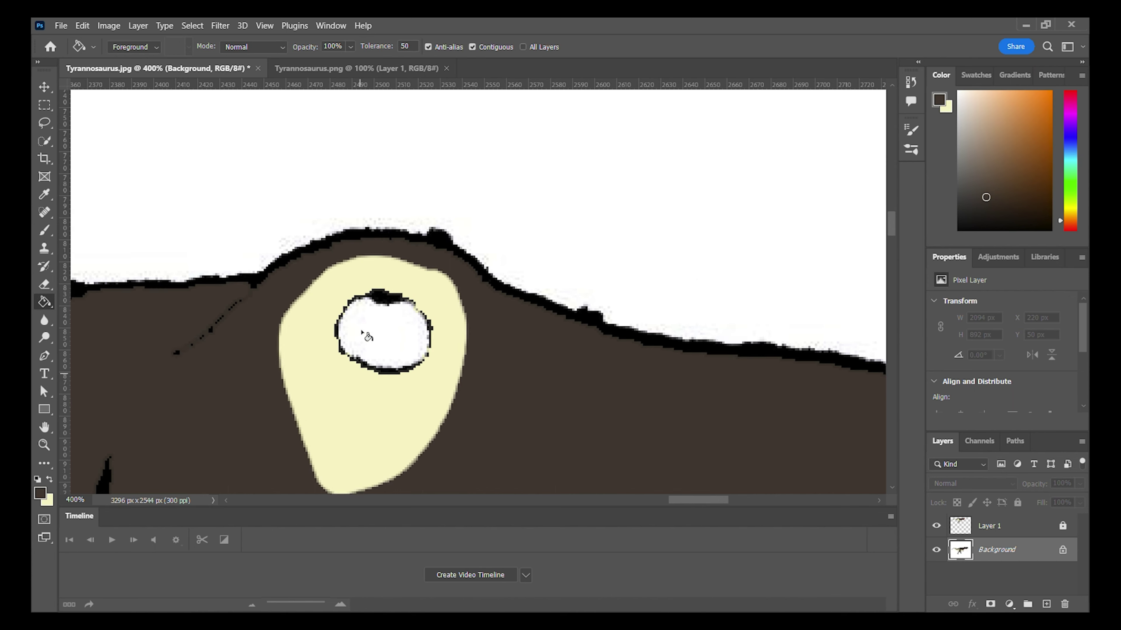
{"action": "key", "text": "ctrl+plus"}
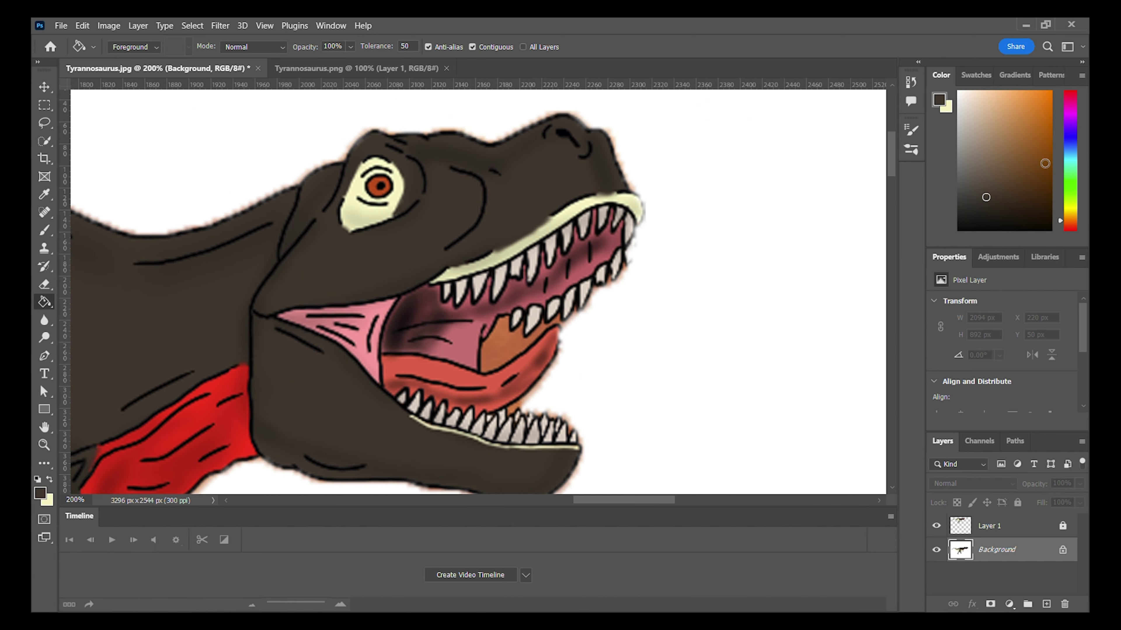
{"action": "key", "text": "x"}
{"action": "key", "text": "i"}
{"action": "left_click", "coordinate": [379, 186]}
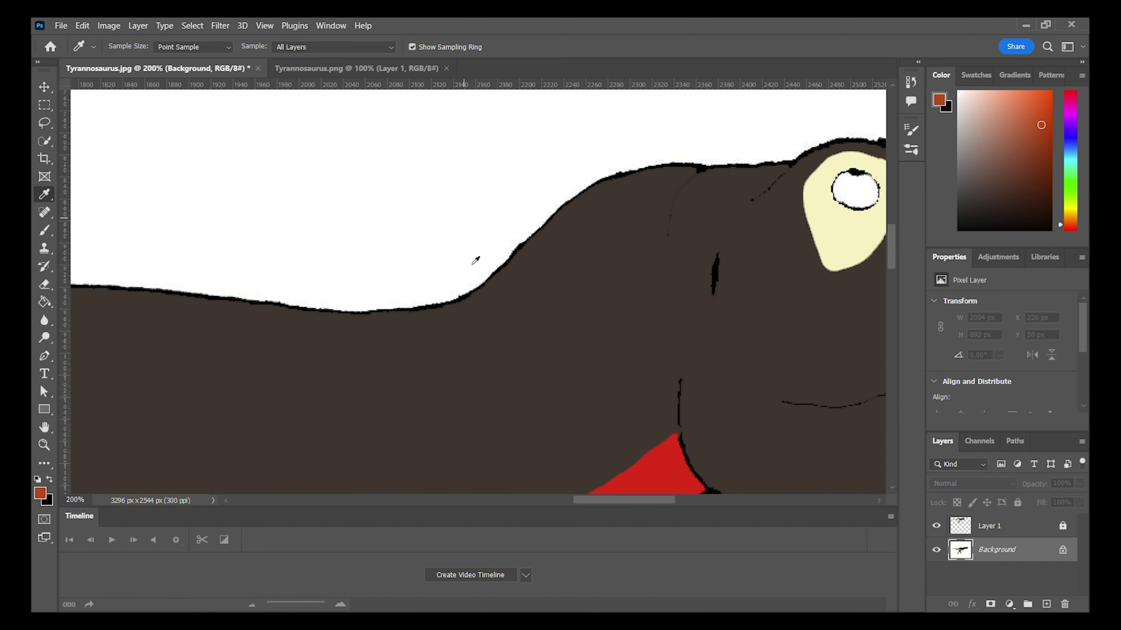
- Fill the white eye with the sampled orange and paint a small black pupil inside it
{"action": "key", "text": "g"}
{"action": "scroll", "coordinate": [475, 258], "scroll_direction": "right", "scroll_amount": 5}
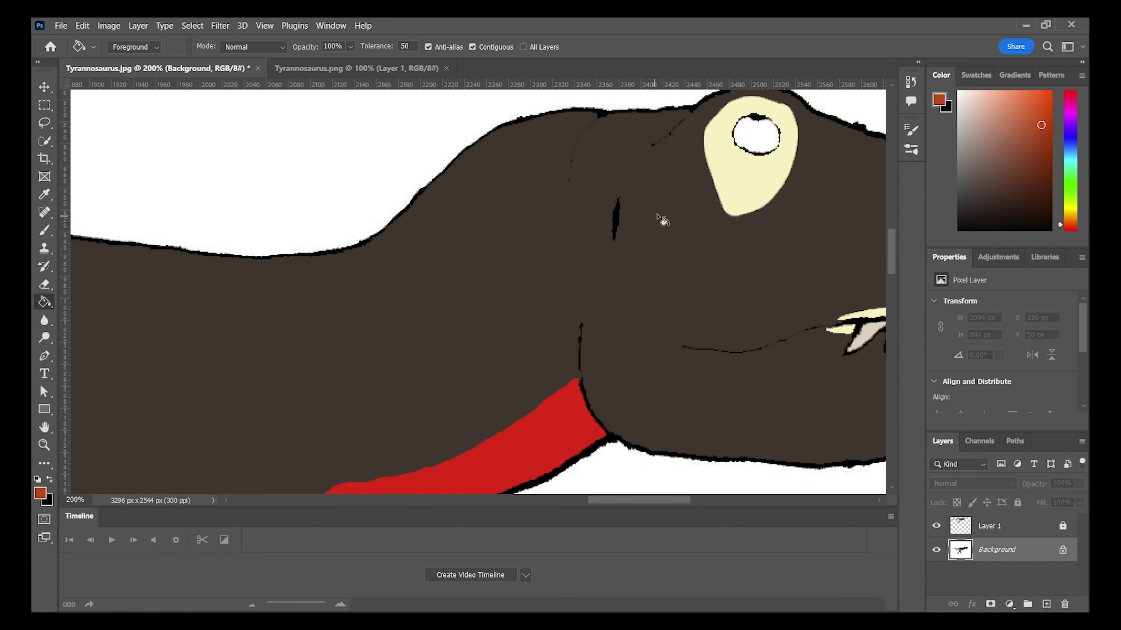
{"action": "left_click", "coordinate": [654, 148]}
{"action": "scroll", "coordinate": [654, 148], "scroll_direction": "right", "scroll_amount": 5}
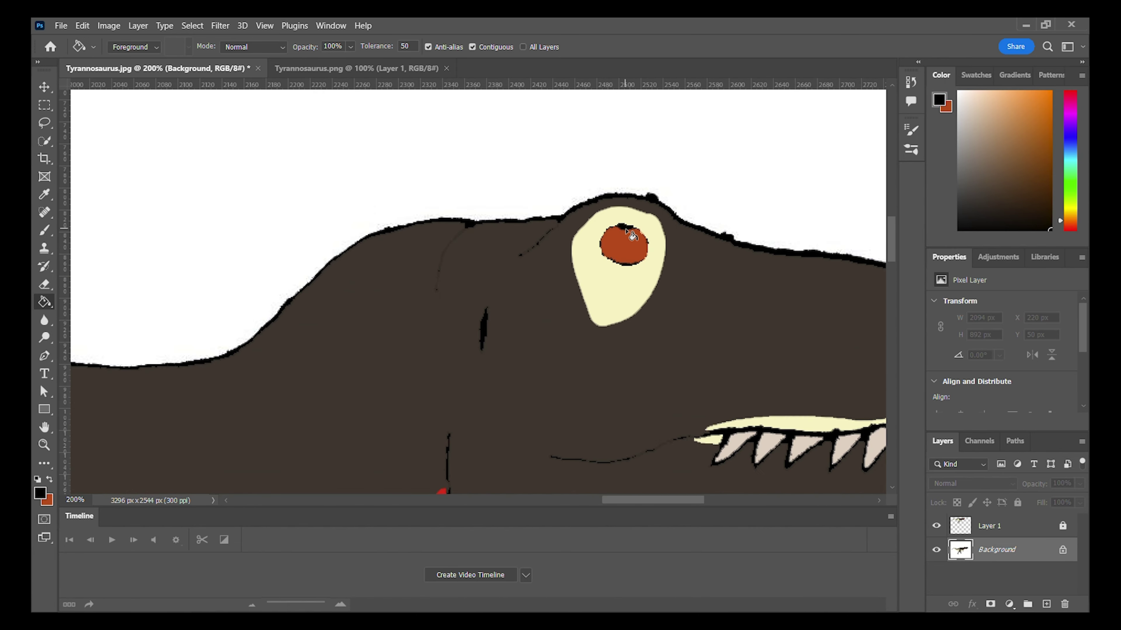
{"action": "key", "text": "b"}
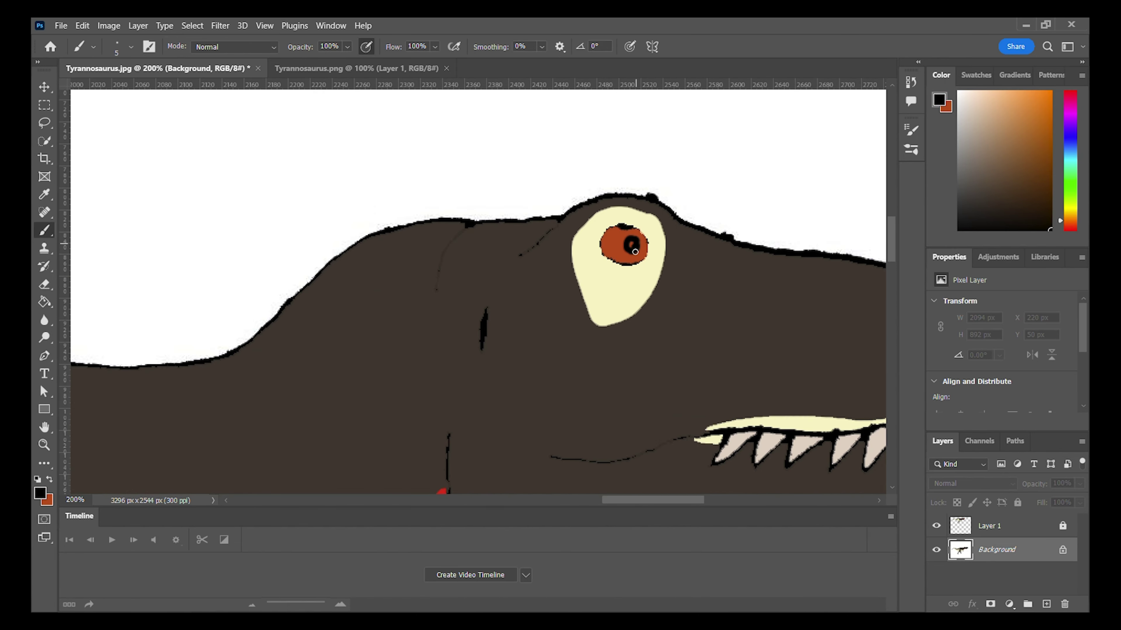